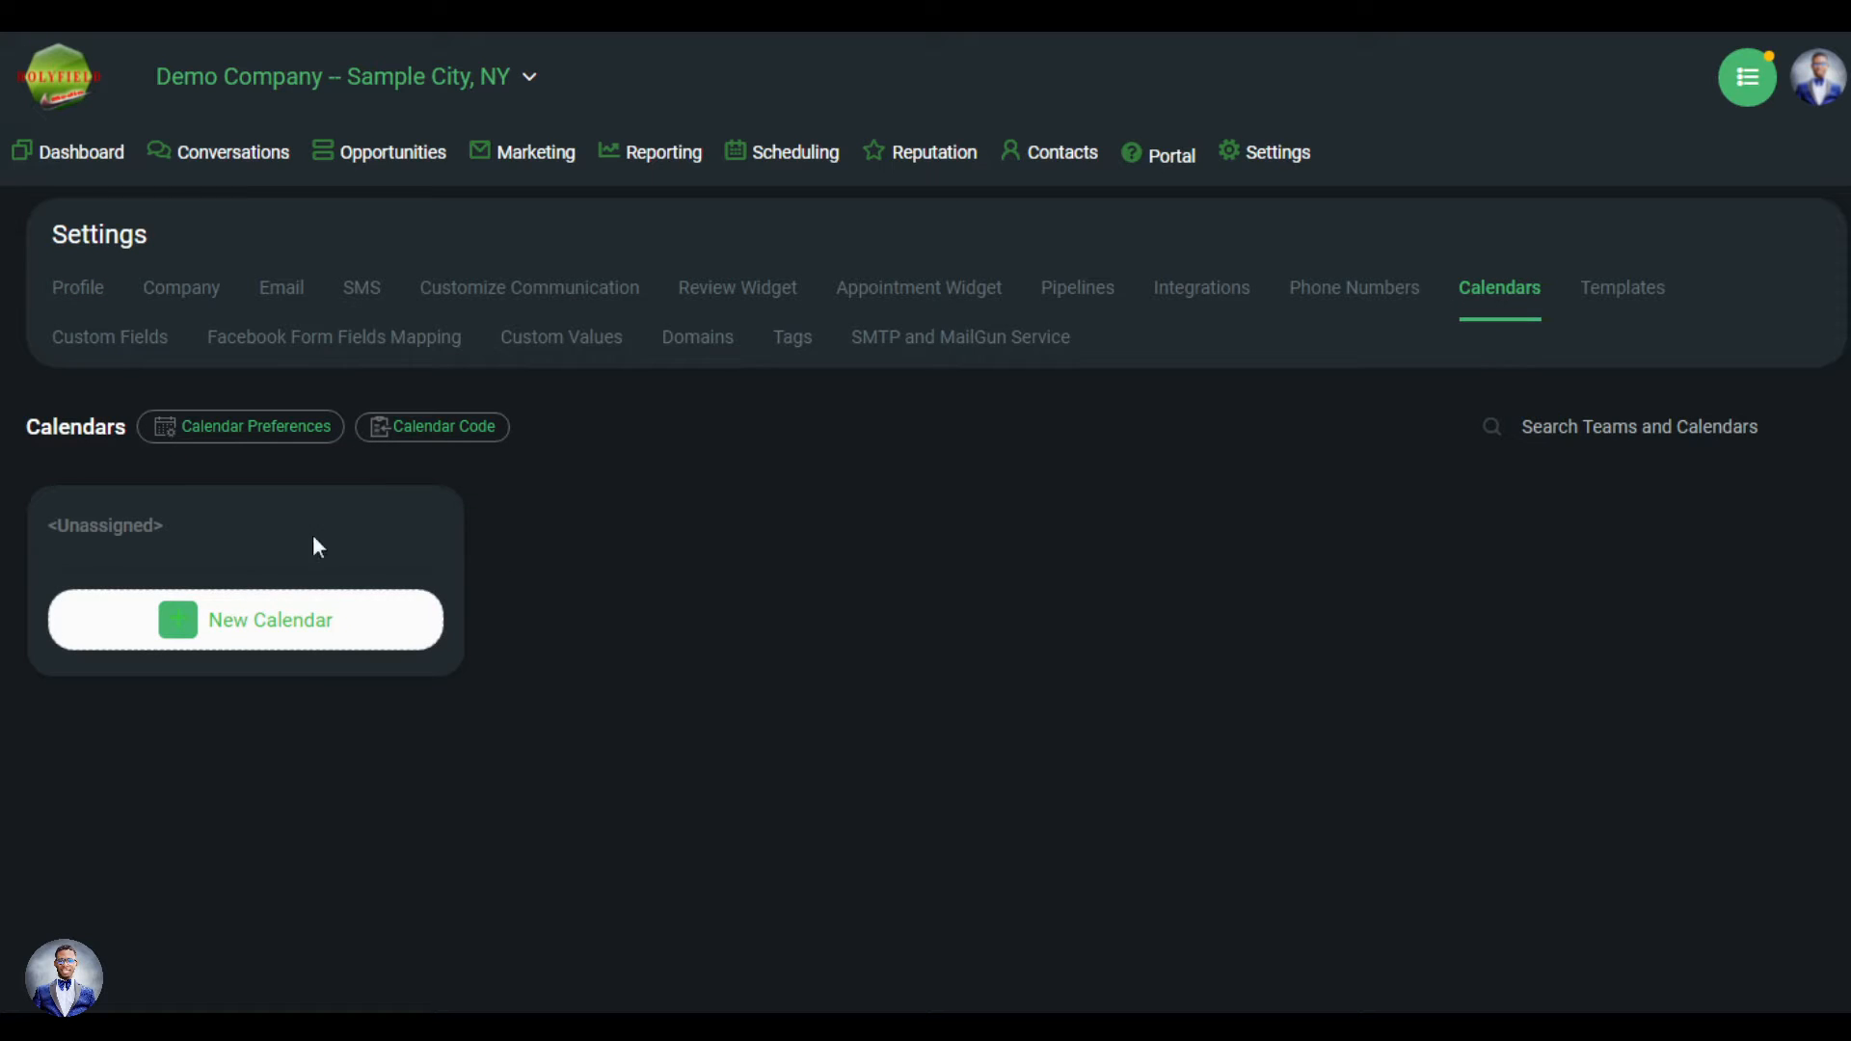
Step: Start a new calendar and name it "Free Dental Appointment"
left_click(254, 634)
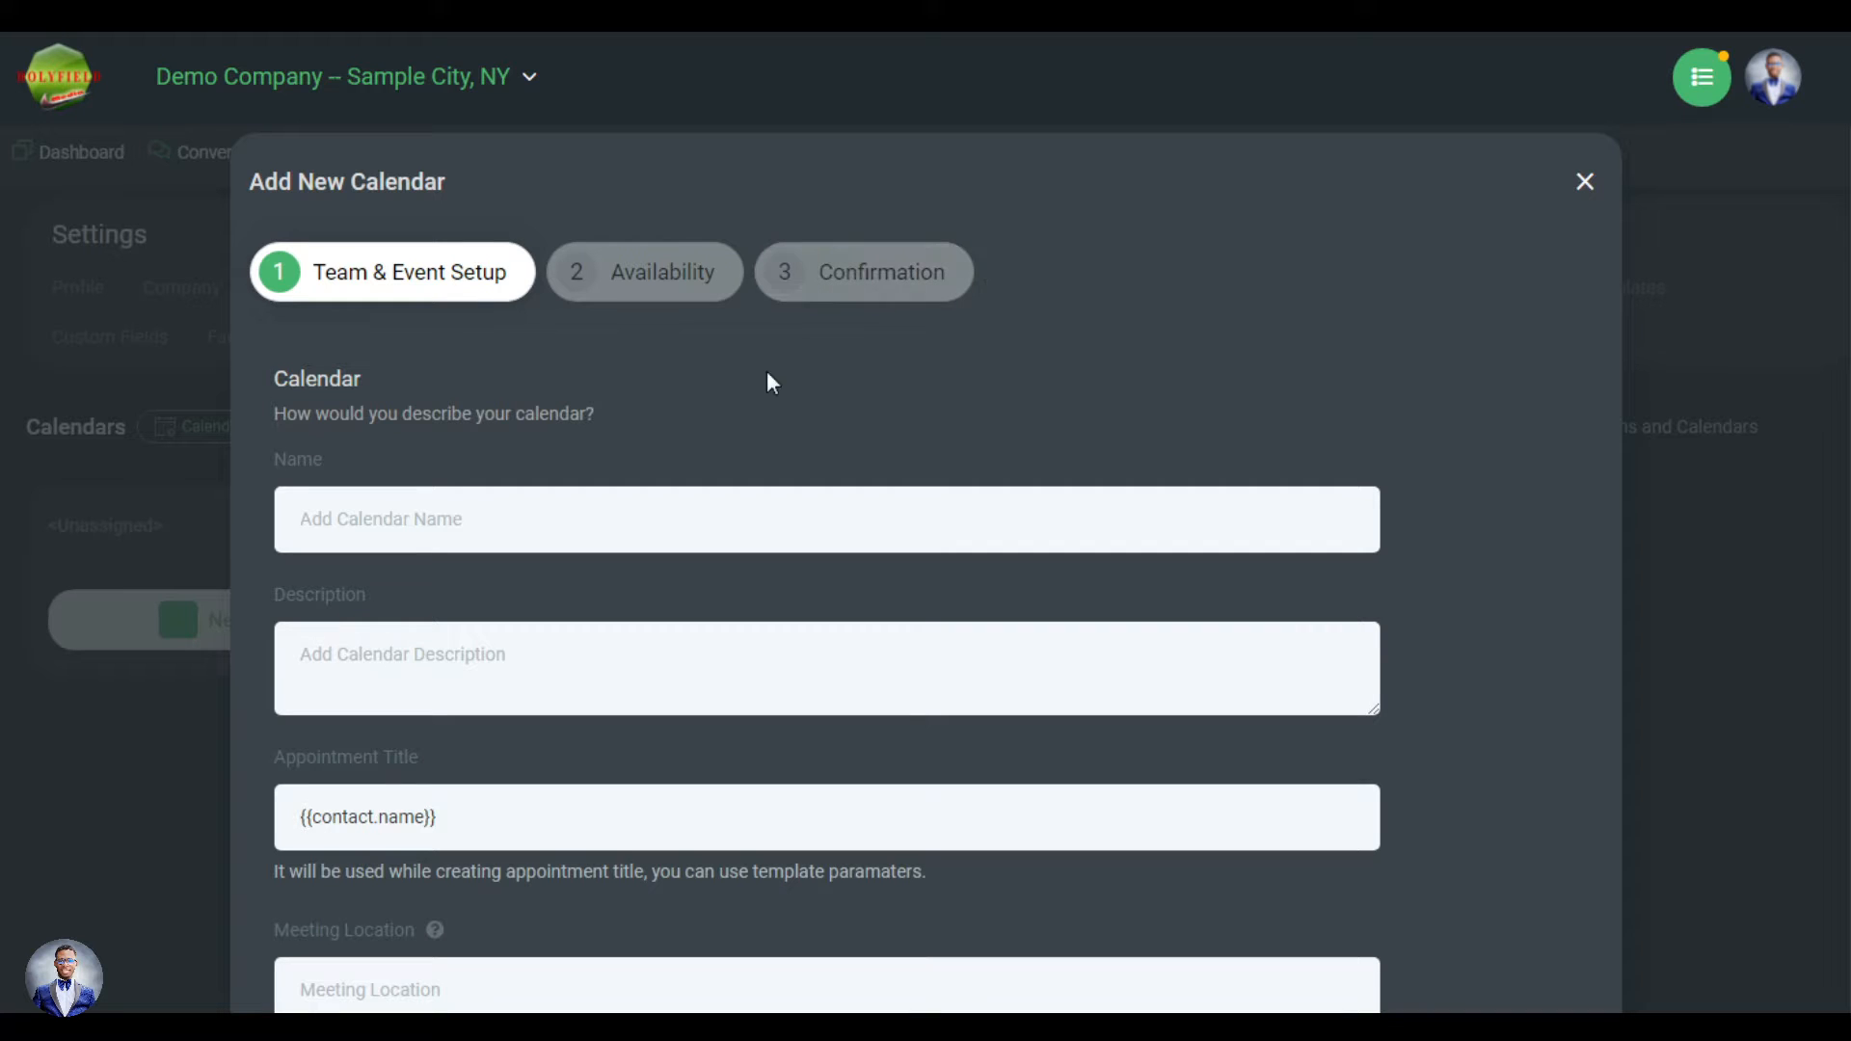
scroll(401, 328, "down", 1)
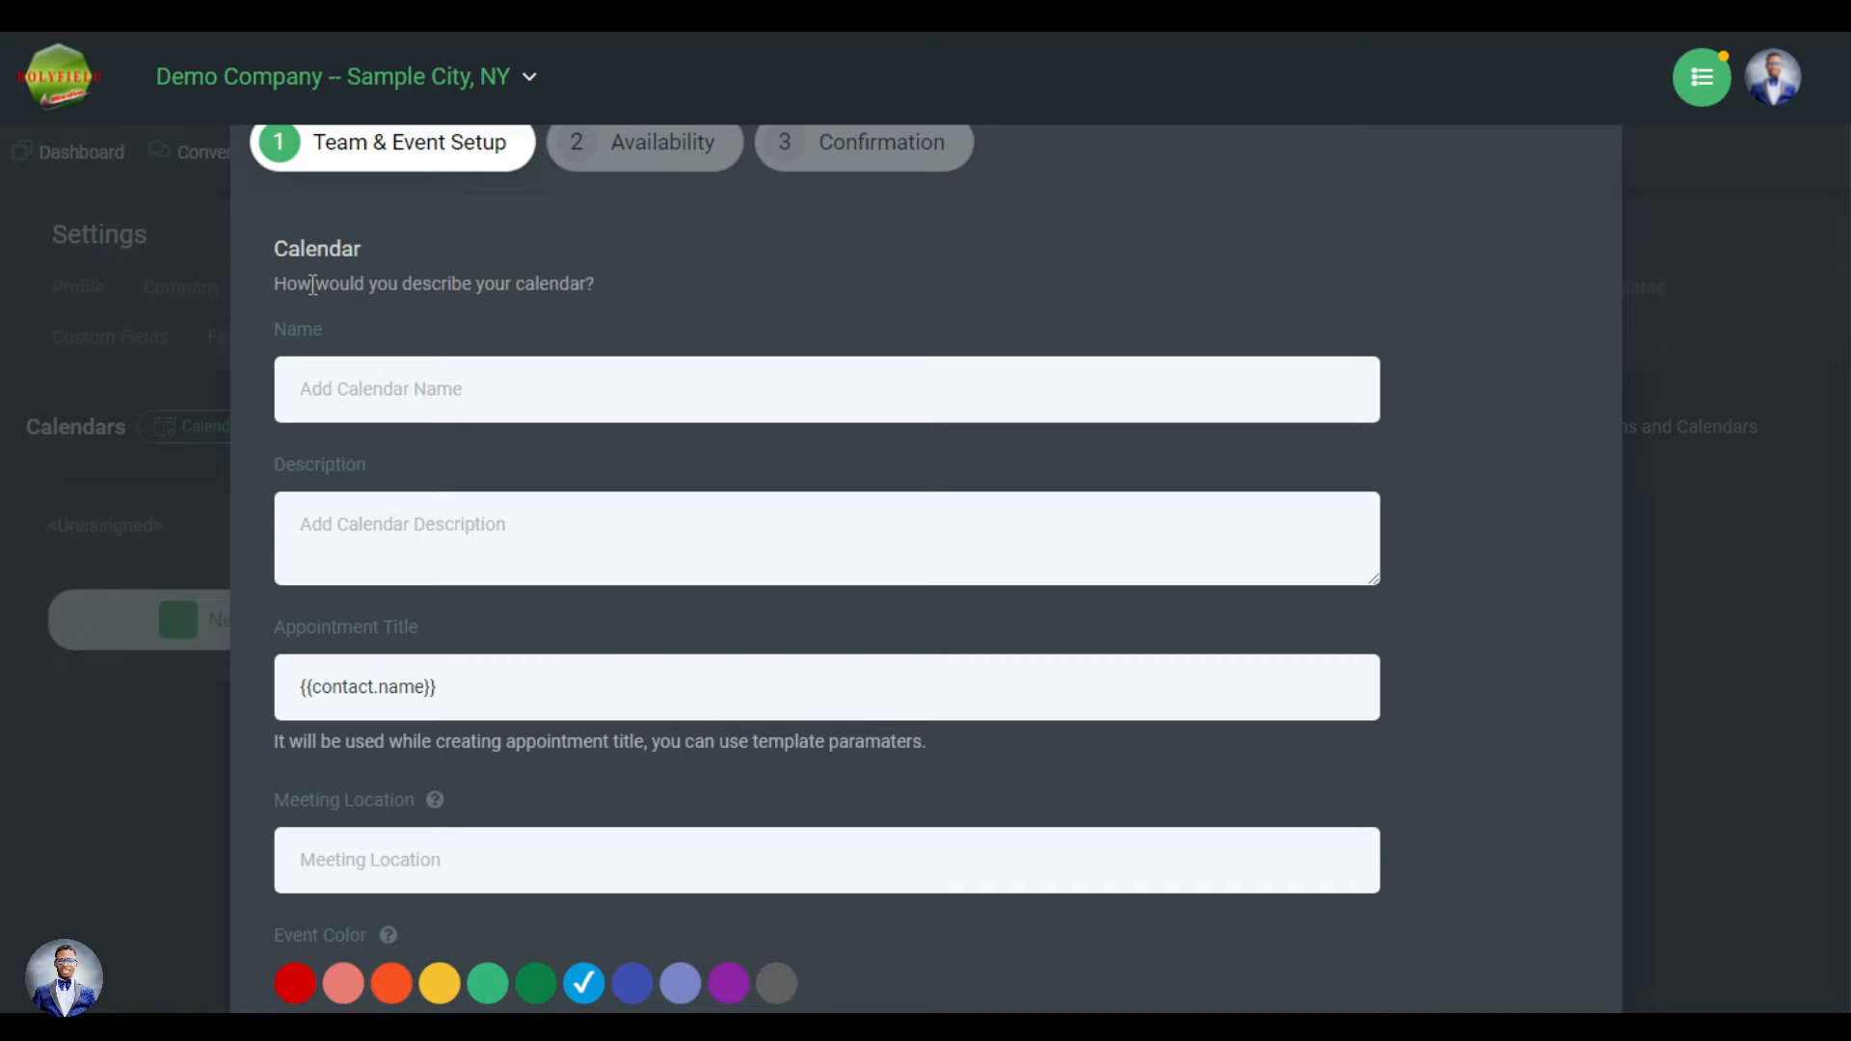
left_click(364, 393)
type("Free Dental Appointment")
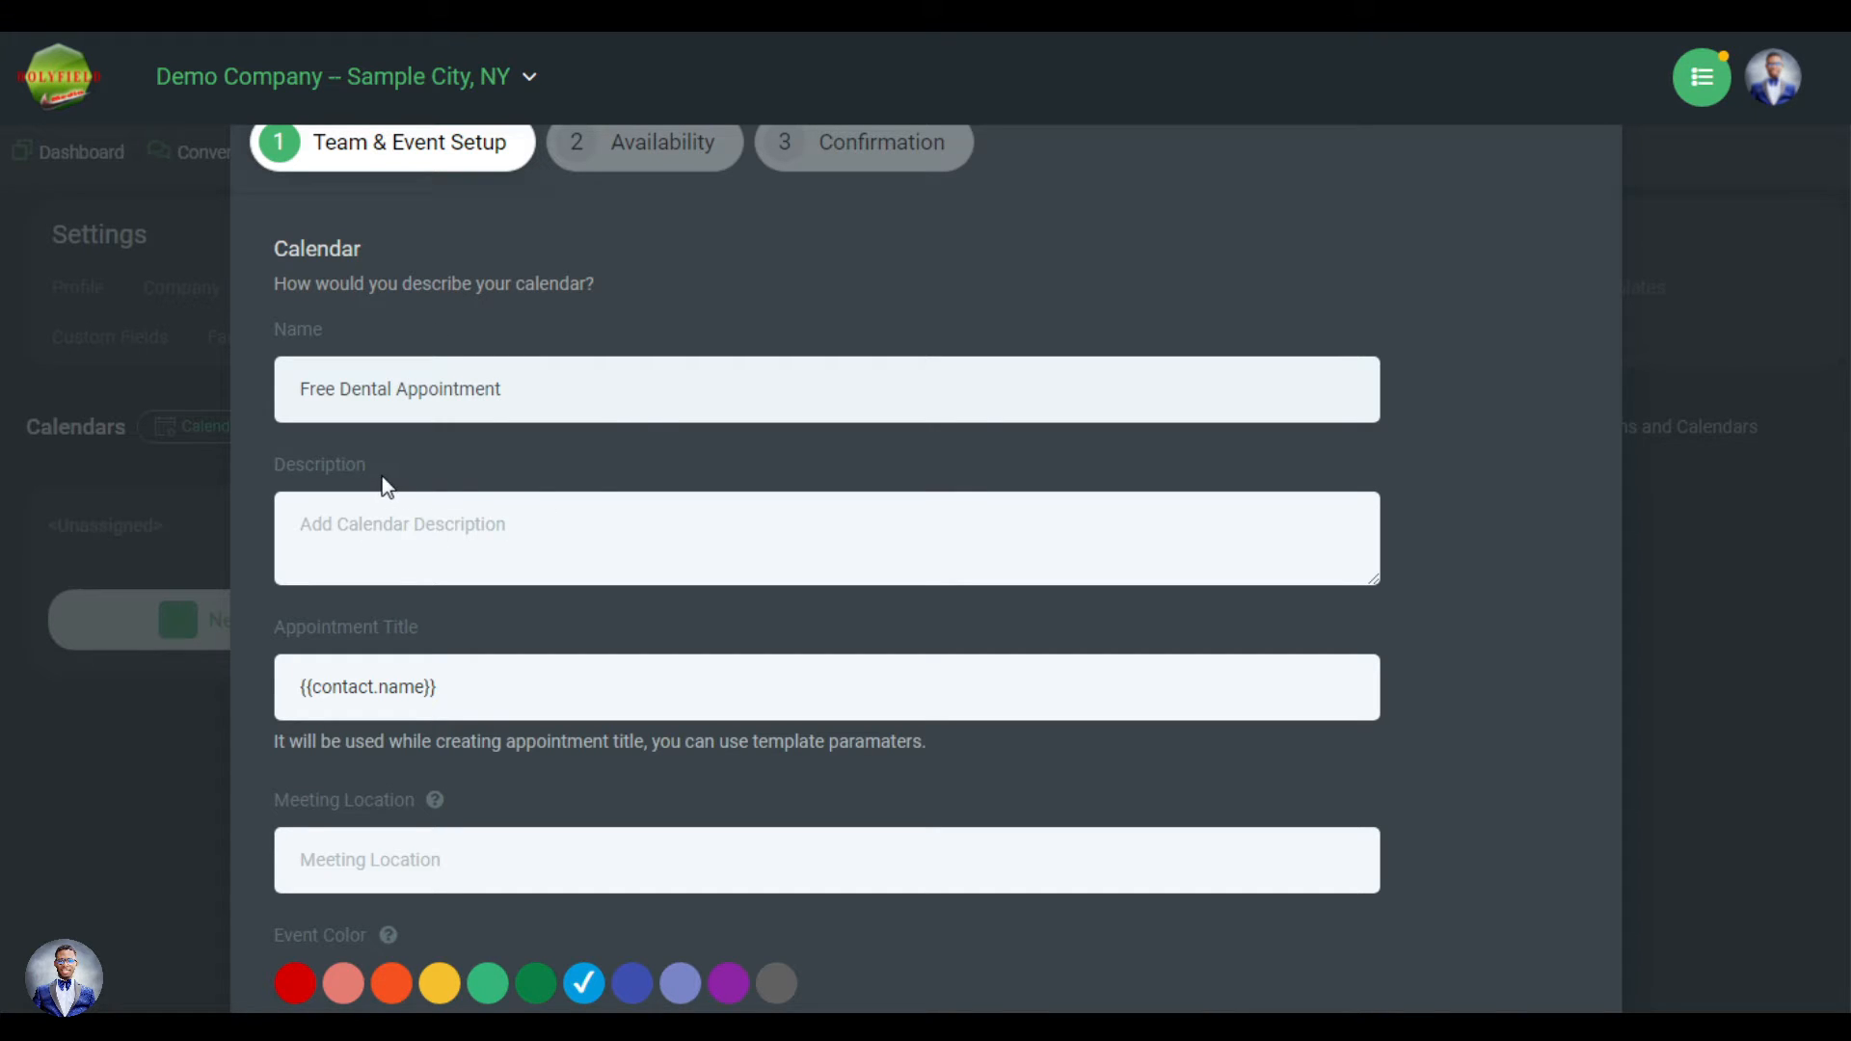
Step: Enter "Get free Teeth Whitening" as the calendar description
left_click(401, 531)
type("Get free ")
type("Whit")
key("BackSpace")
key("BackSpace")
key("BackSpace")
key("BackSpace")
type("Teeth Whitening")
Step: Change the appointment title to "New appointment for {{contact.name}}" and set the event color to dark green
left_click(297, 689)
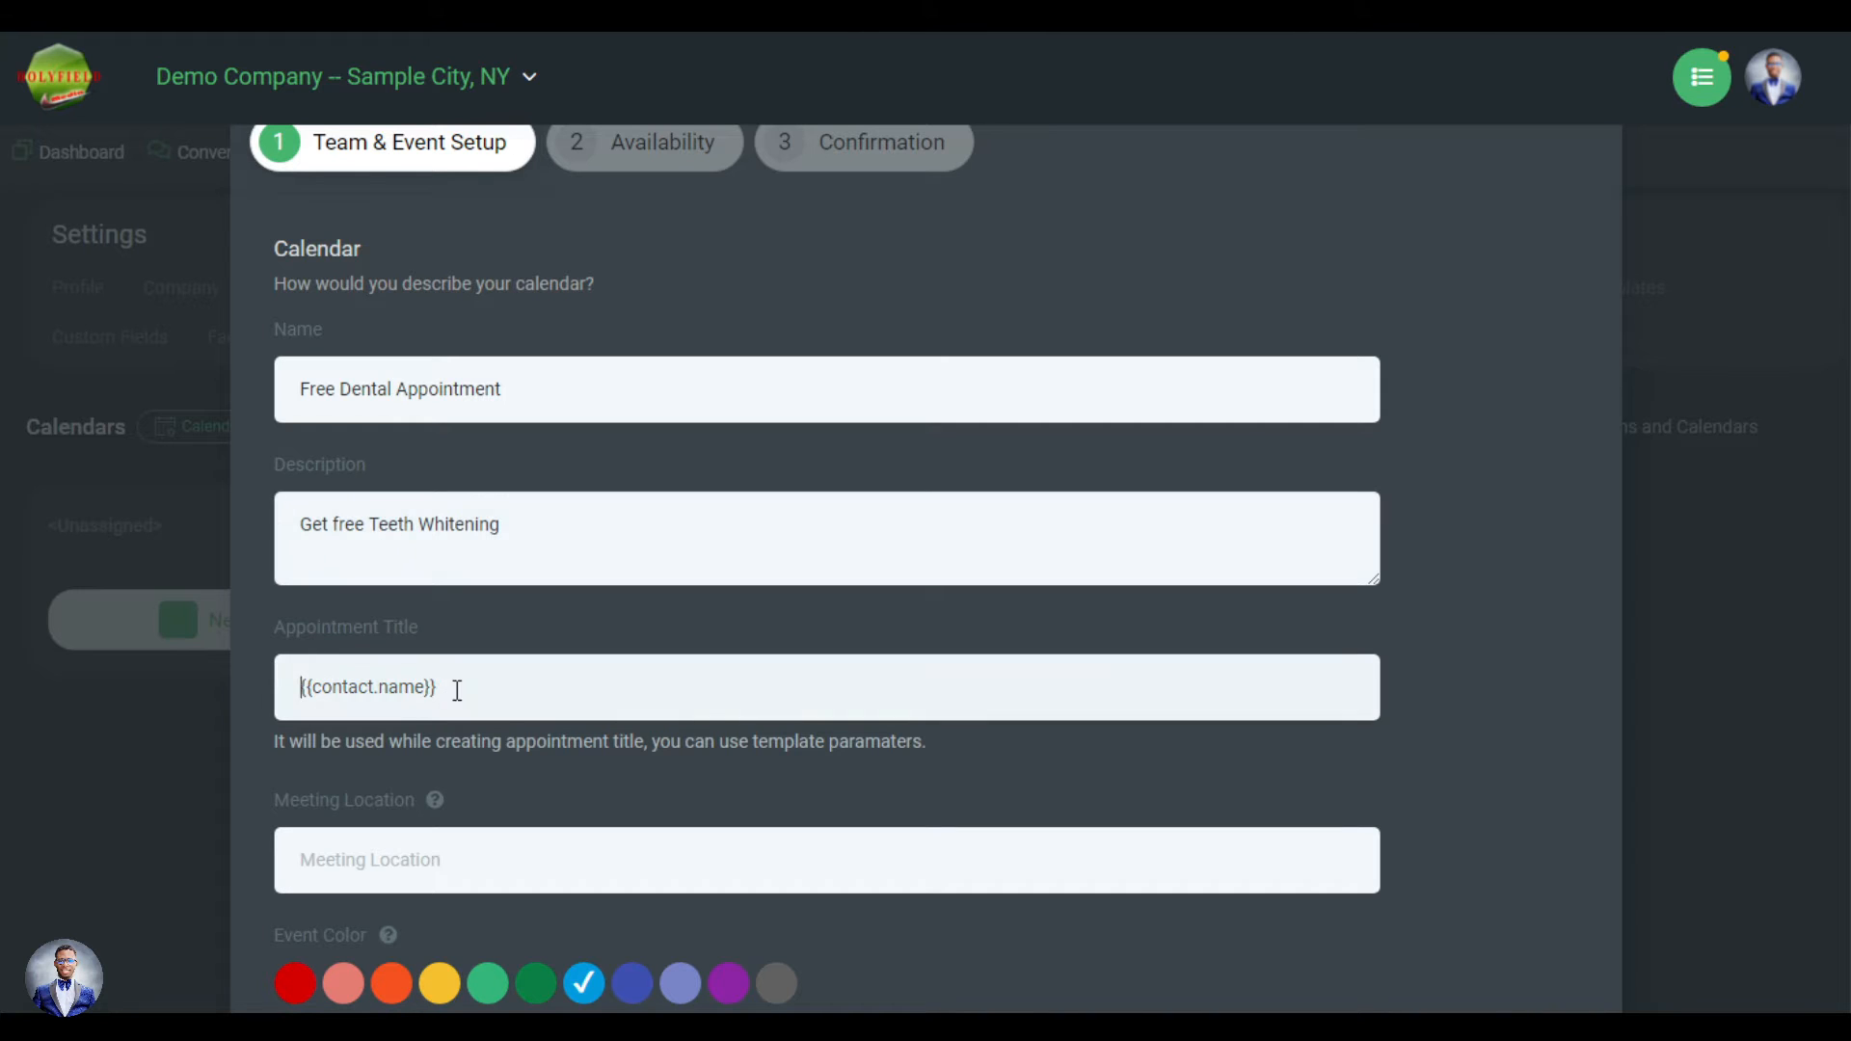
type("New appointment for")
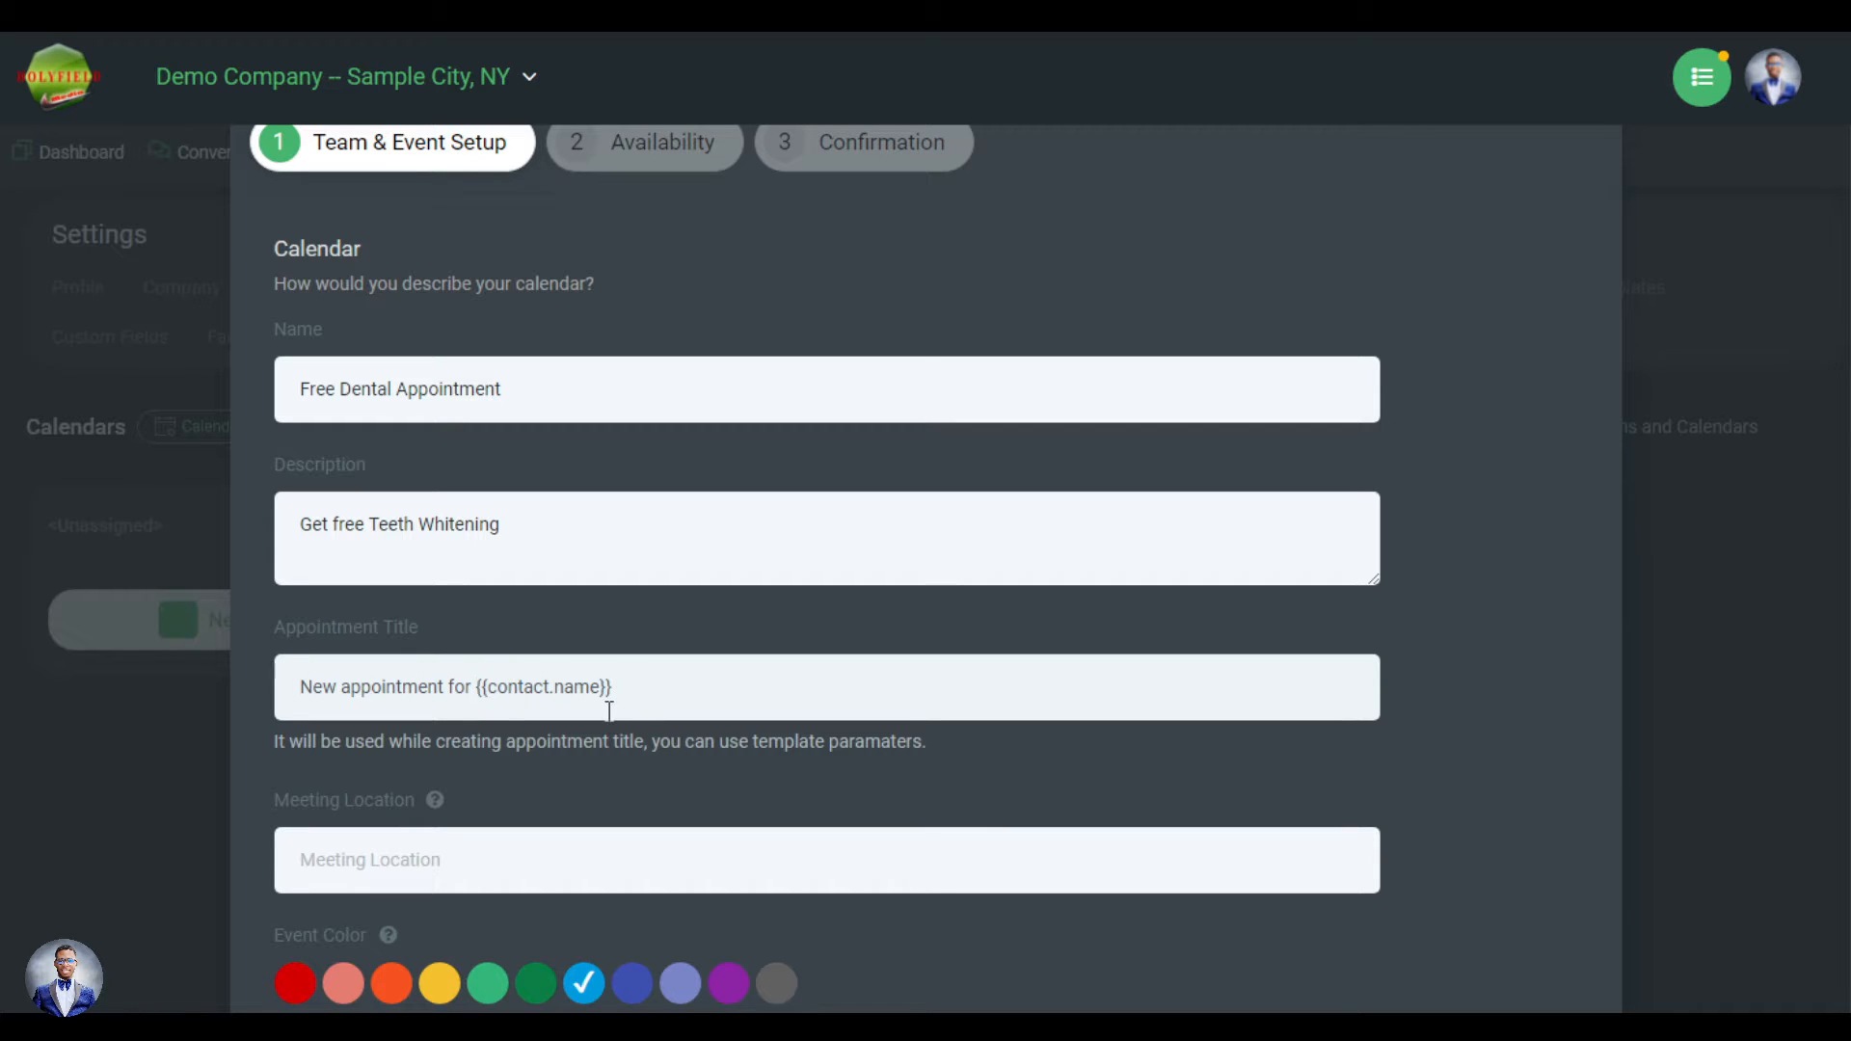
scroll(556, 734, "down", 1)
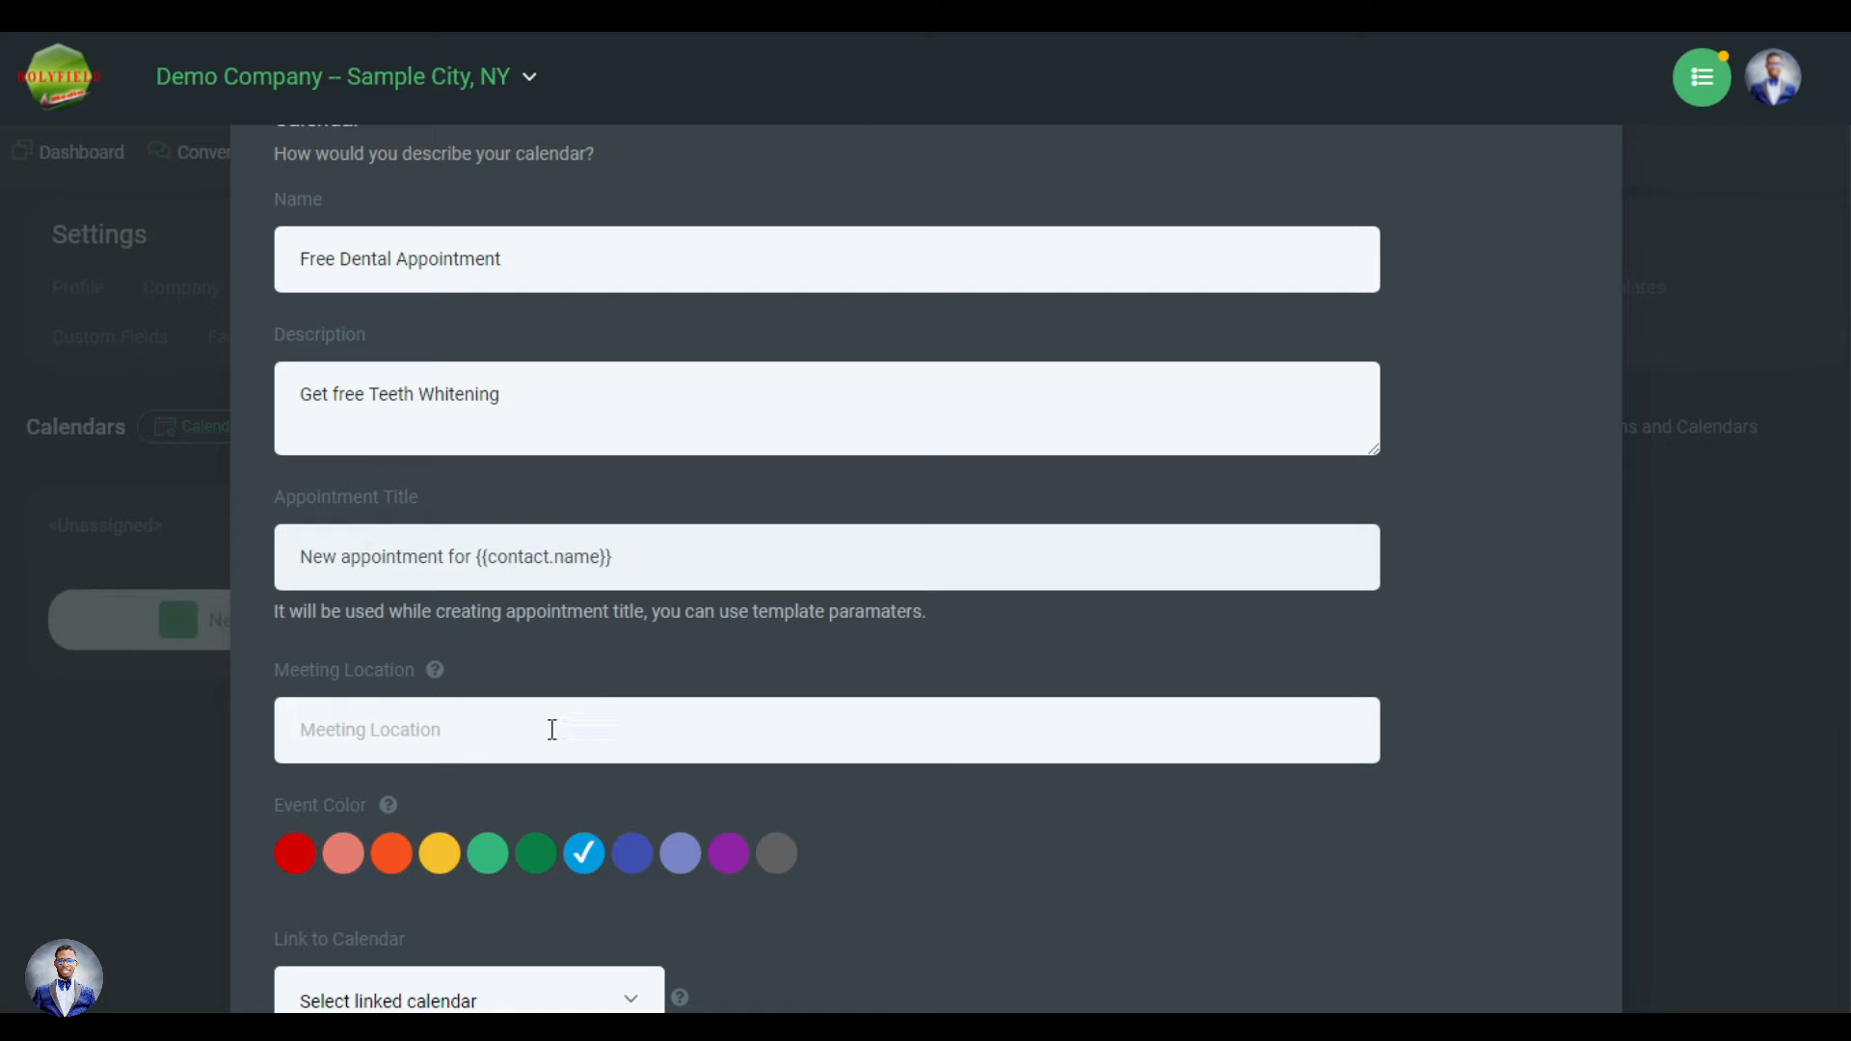
scroll(438, 794, "down", 1)
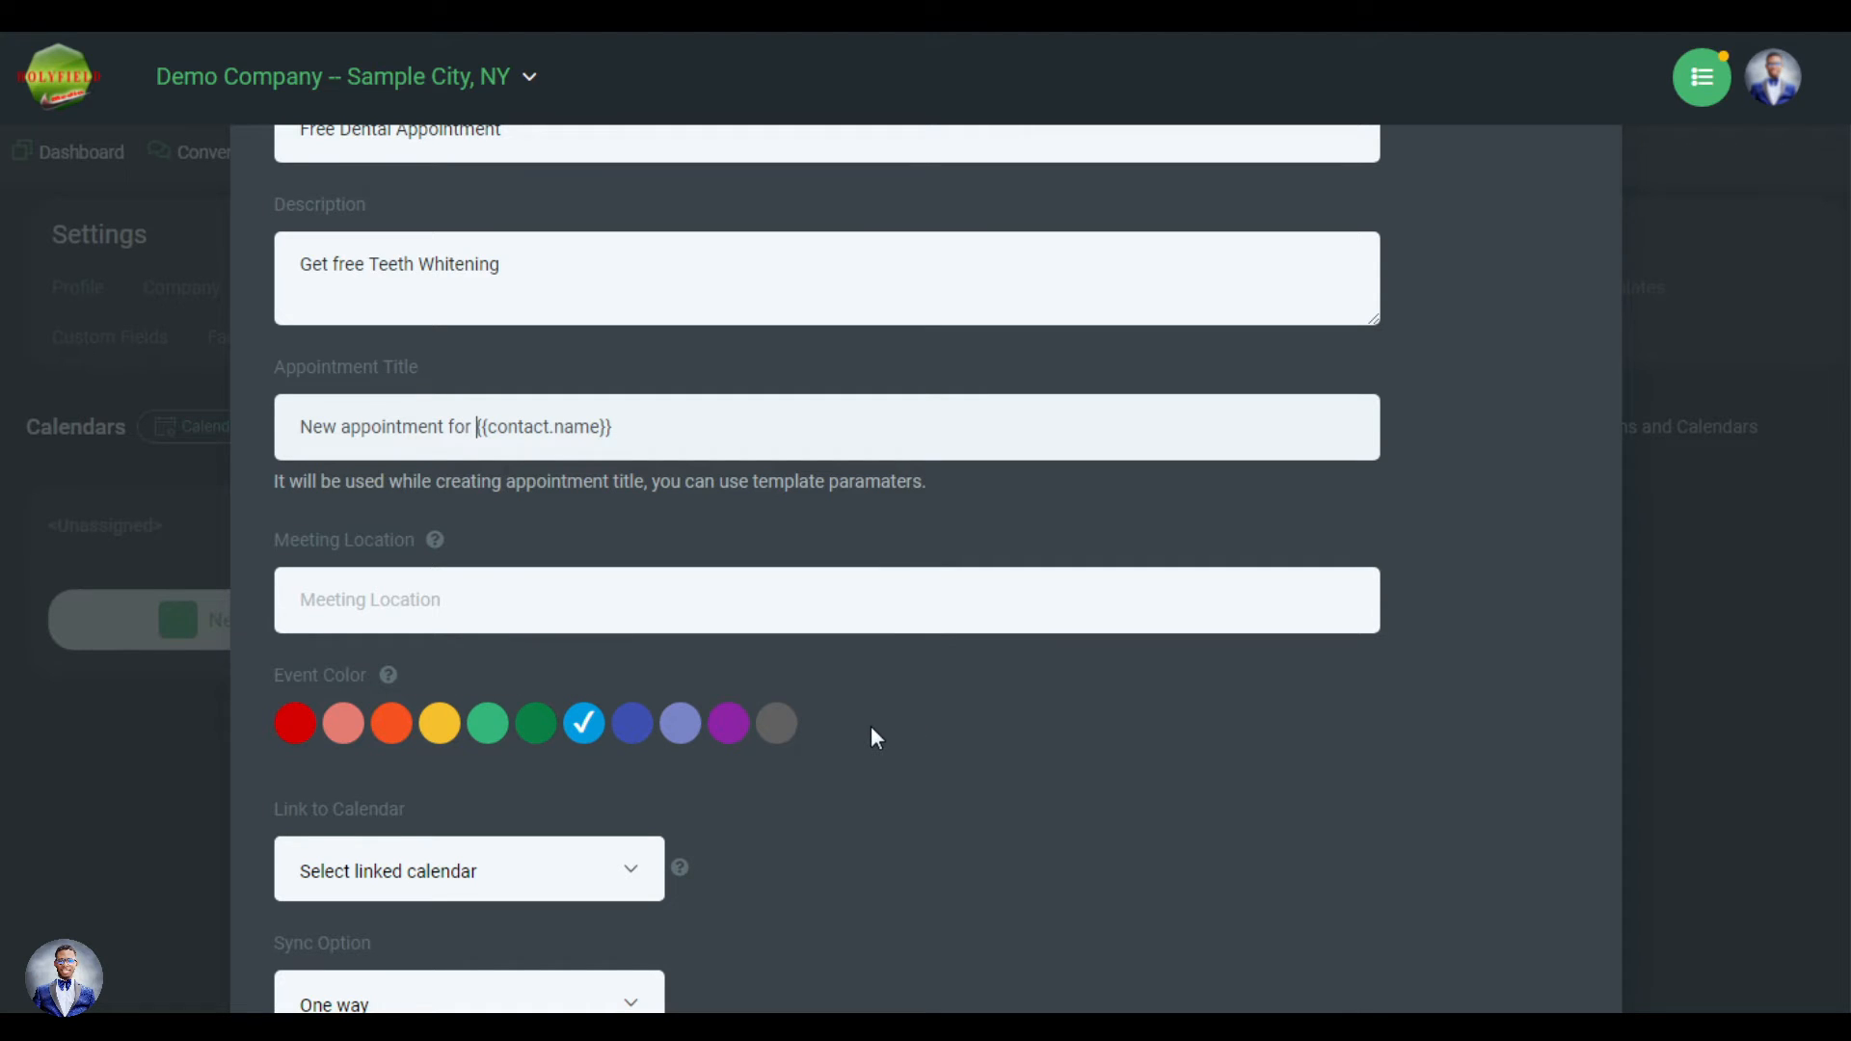
left_click(538, 732)
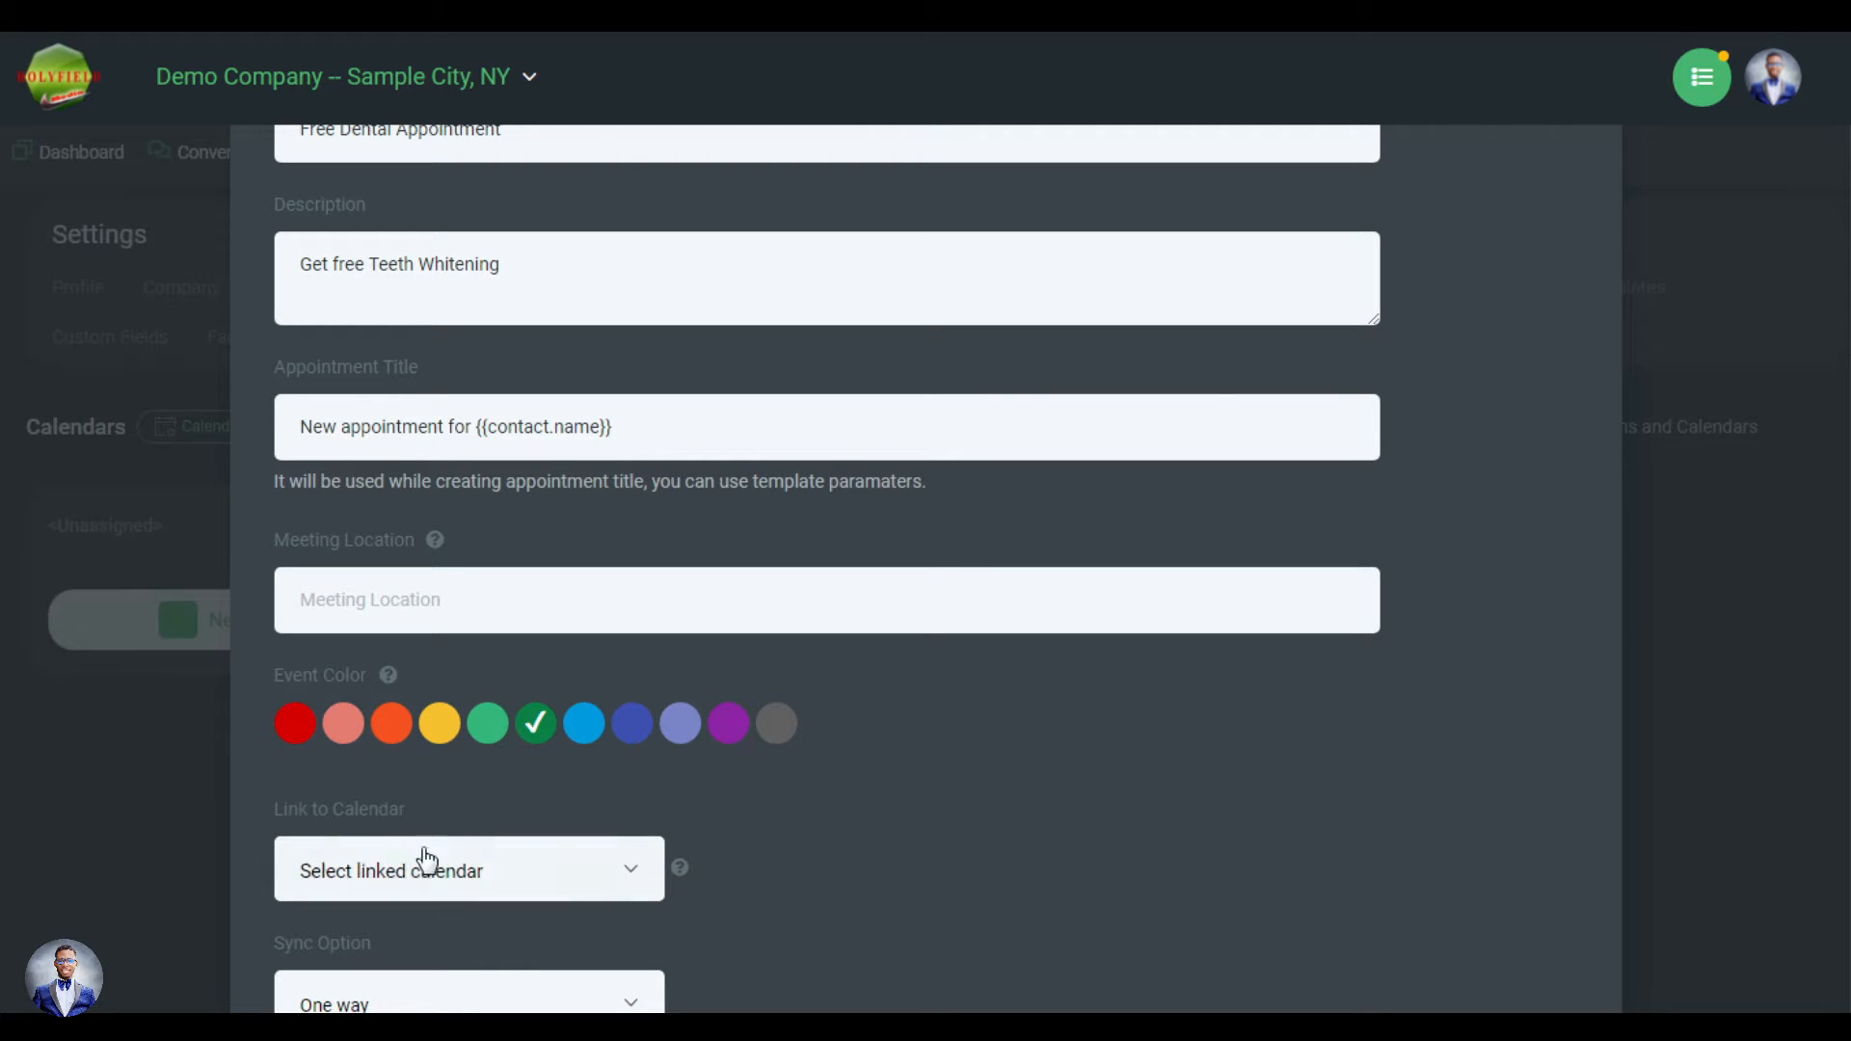
Step: Check the choices for the linked calendar and the sync option, keeping One way sync
scroll(441, 863, "down", 2)
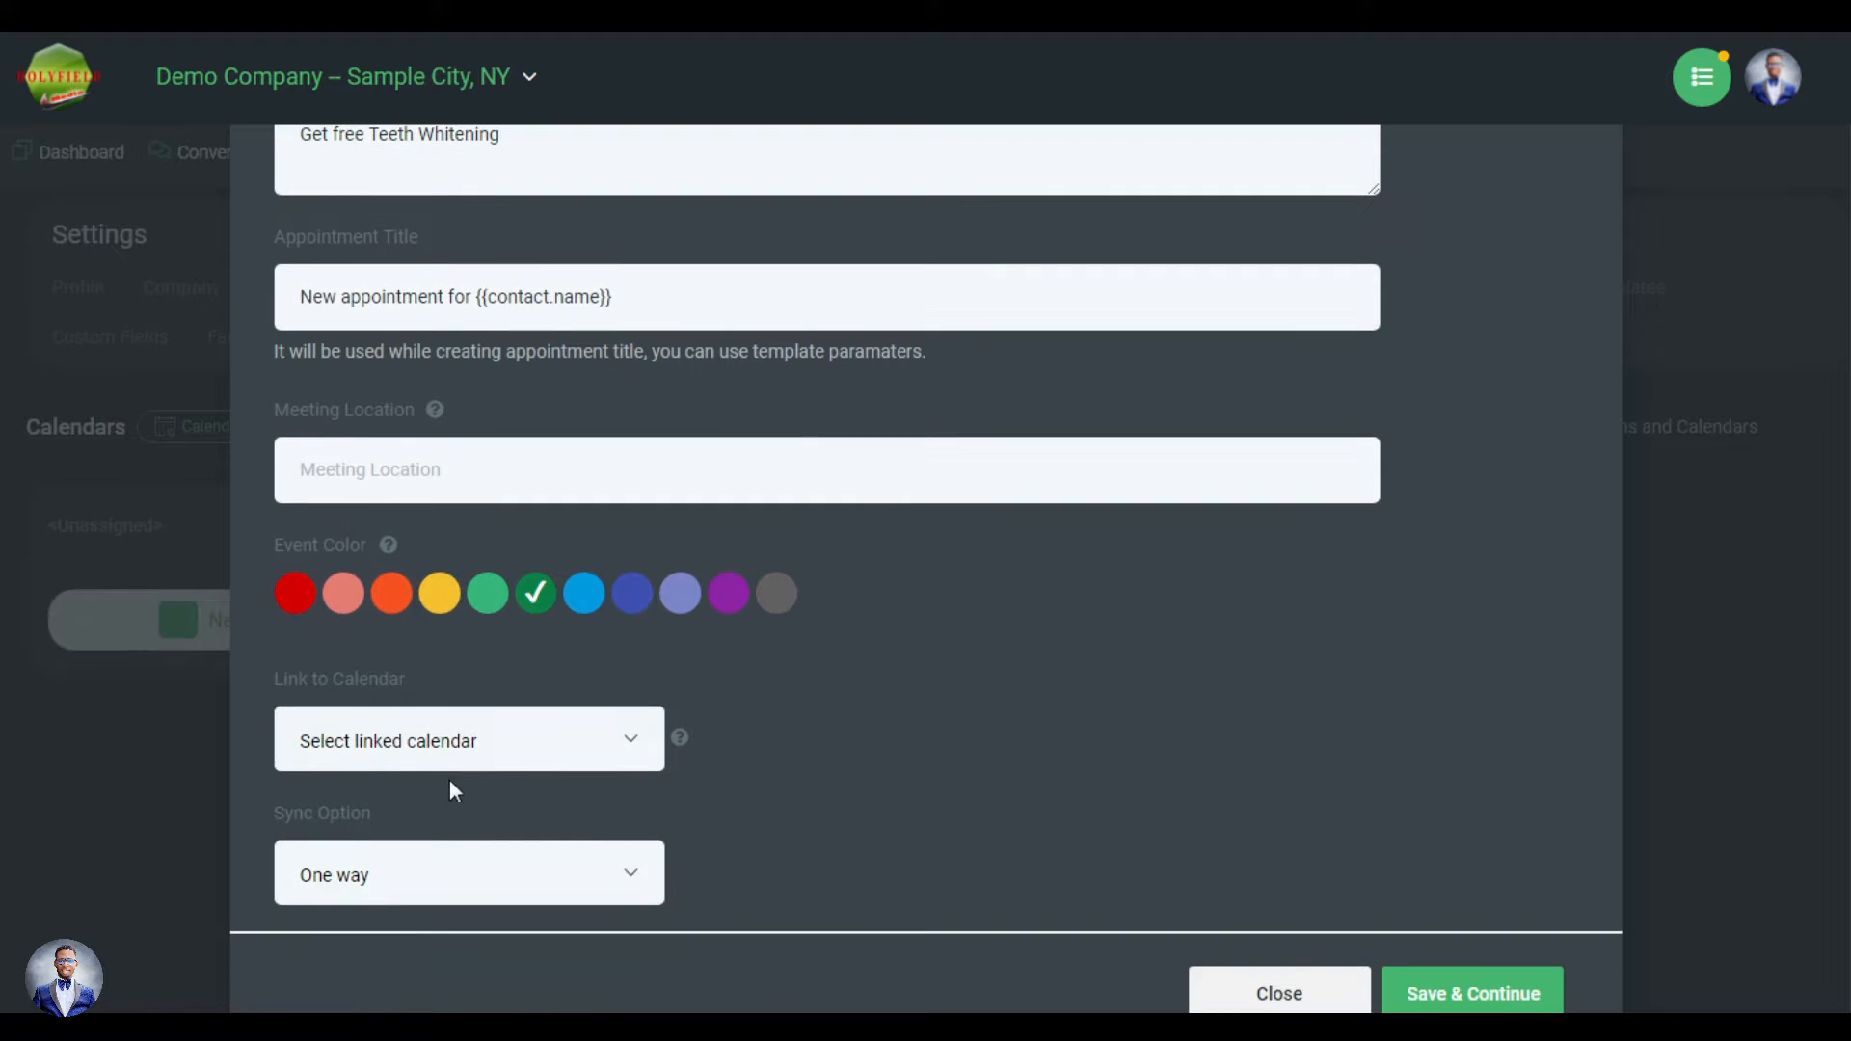
left_click(457, 757)
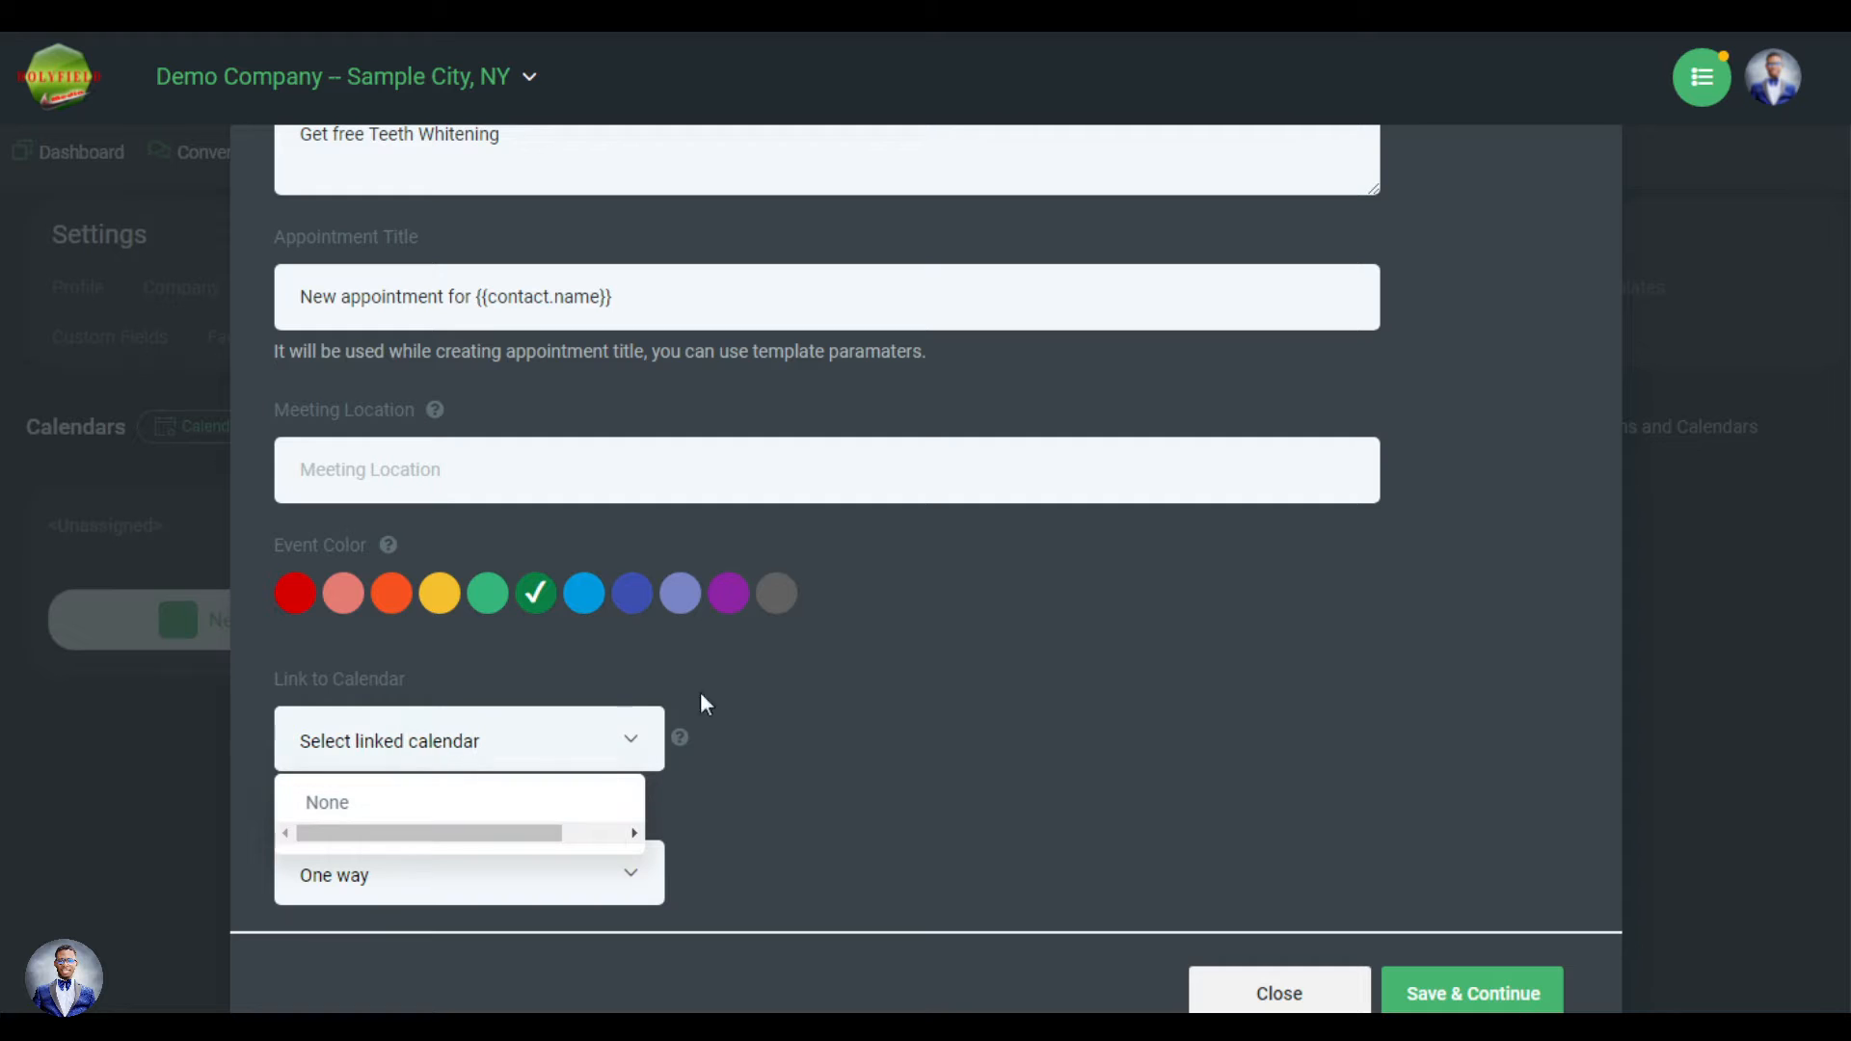
left_click(1111, 723)
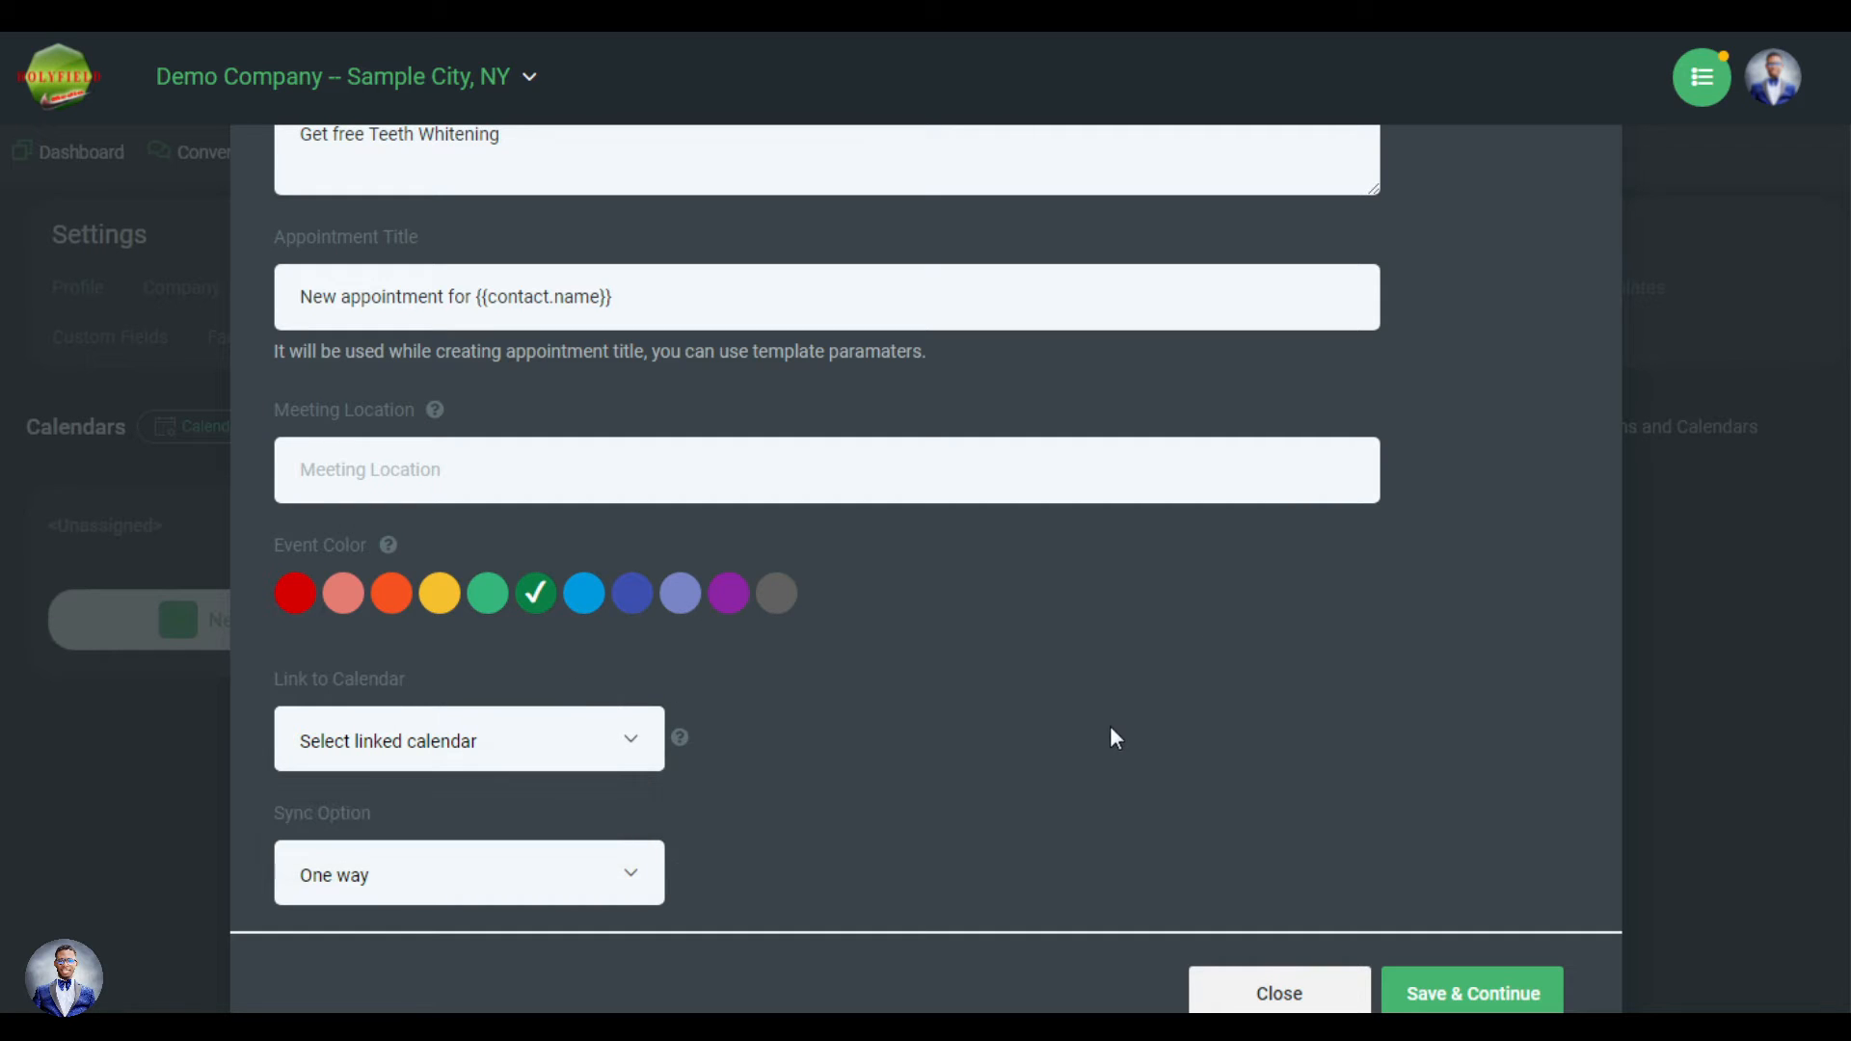
scroll(675, 757, "down", 1)
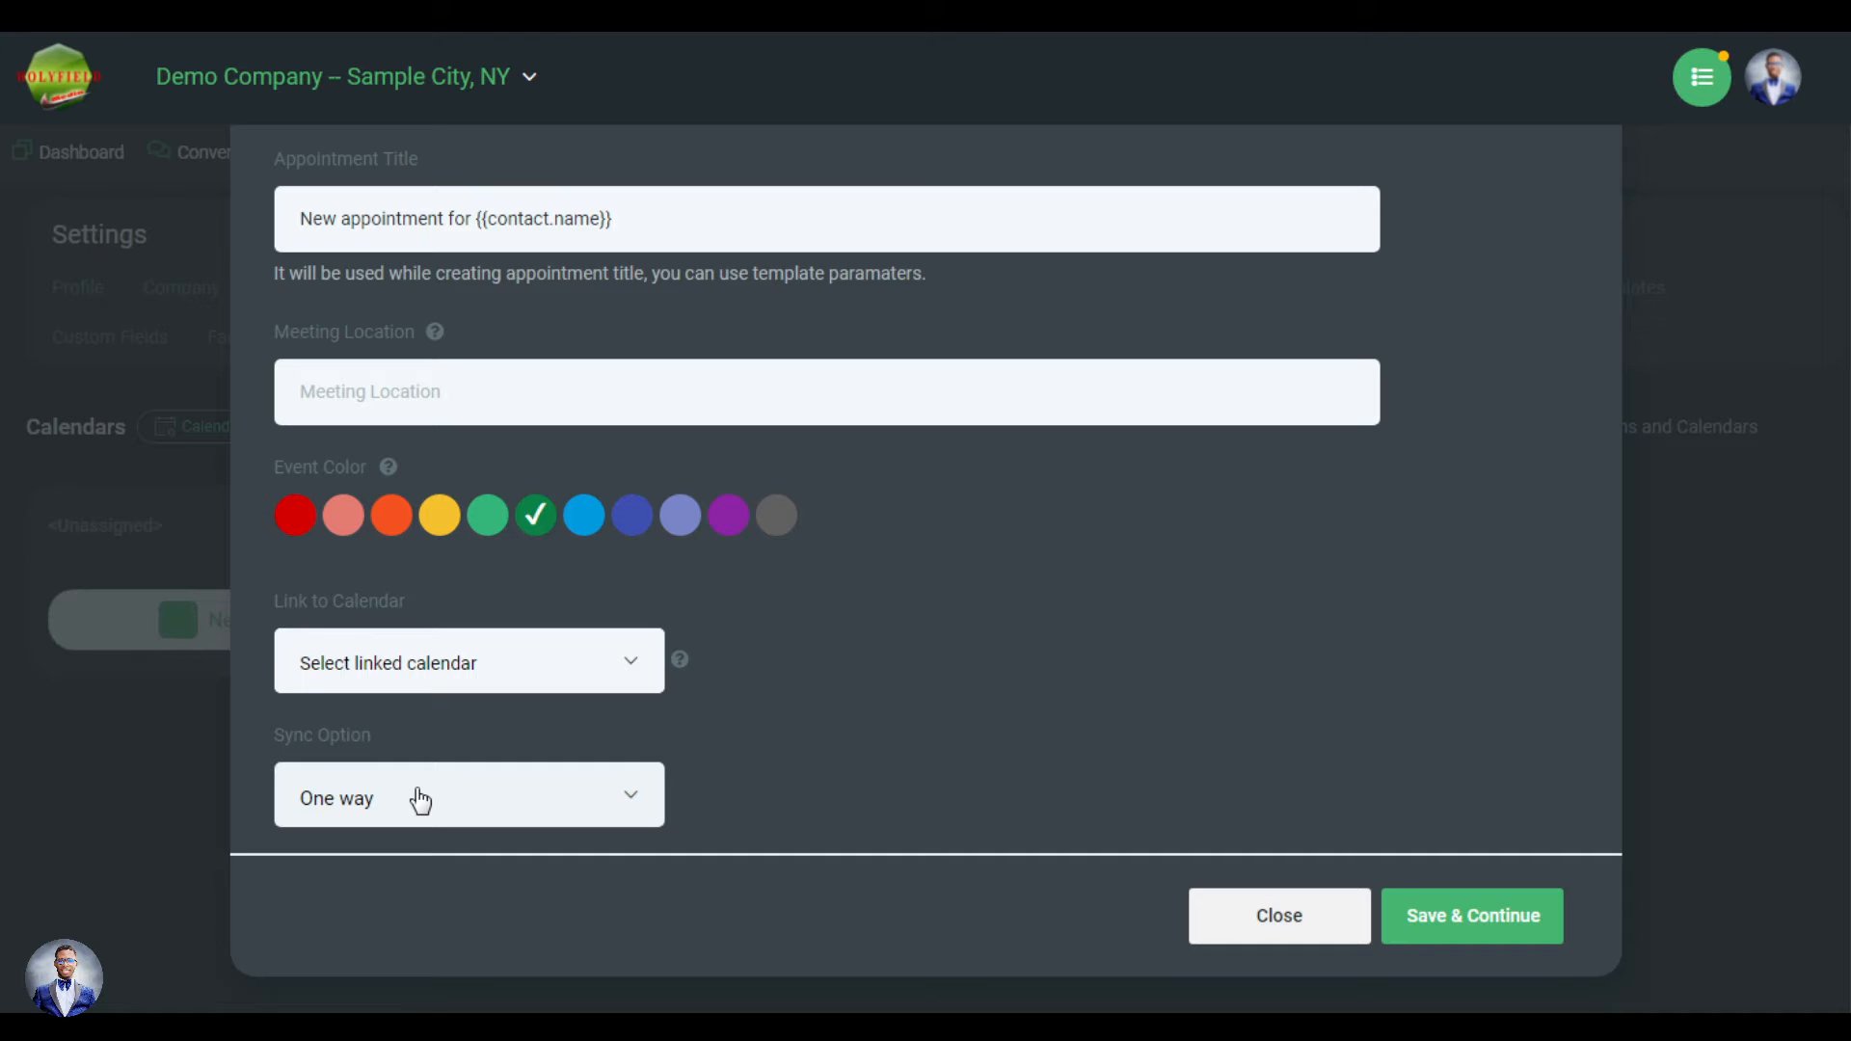
left_click(419, 800)
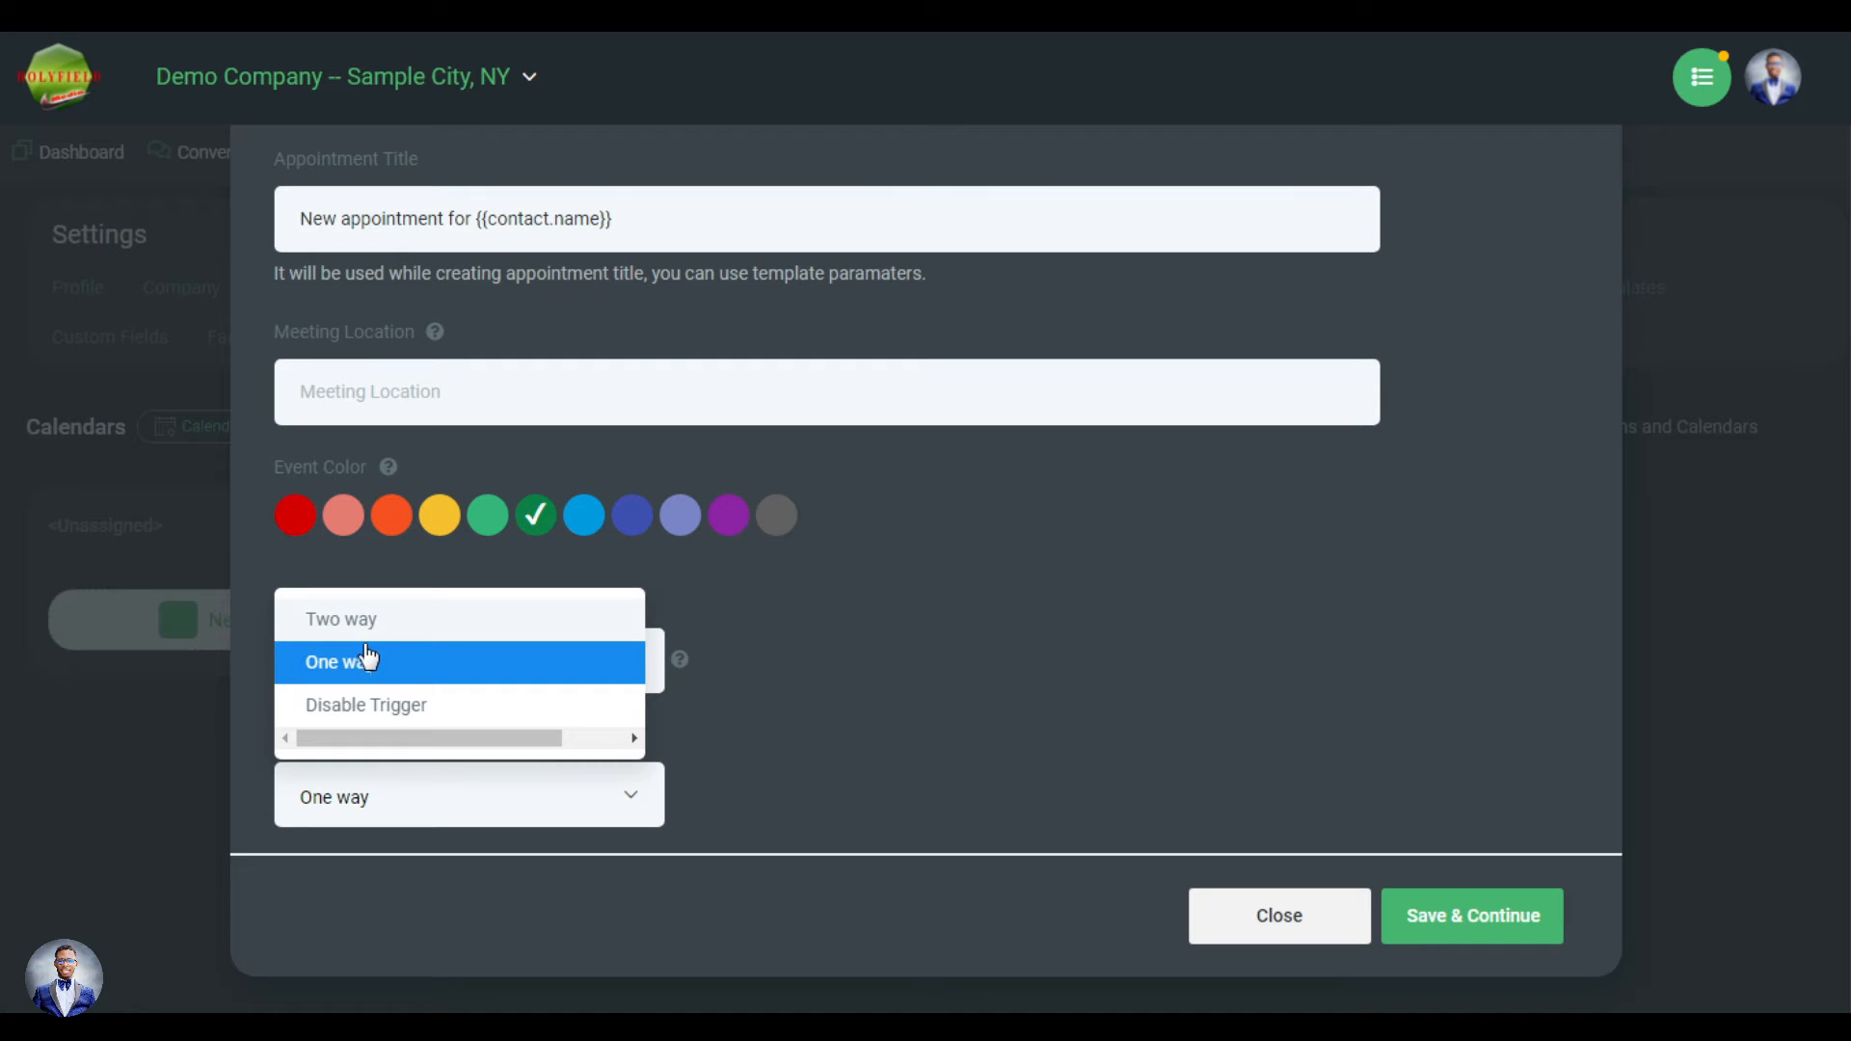
left_click(399, 670)
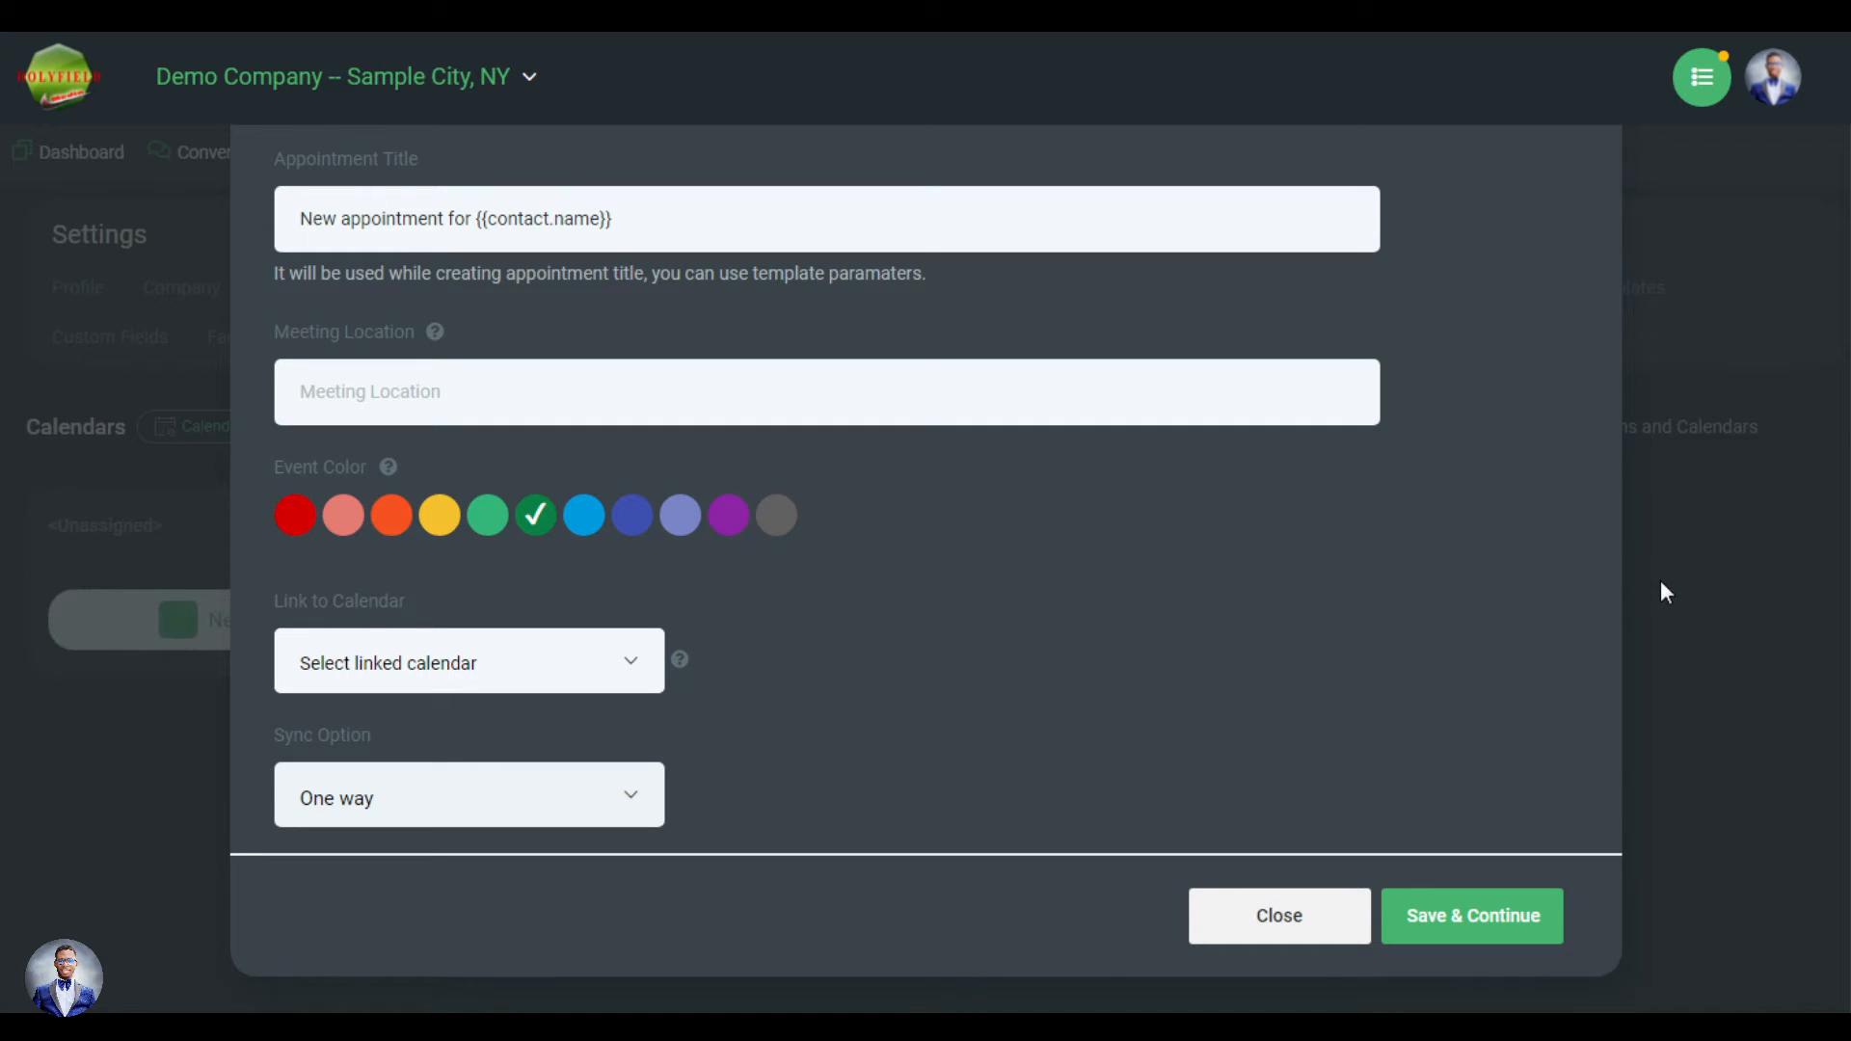
Step: Try the Two way sync option and switch it back to One way
left_click(418, 804)
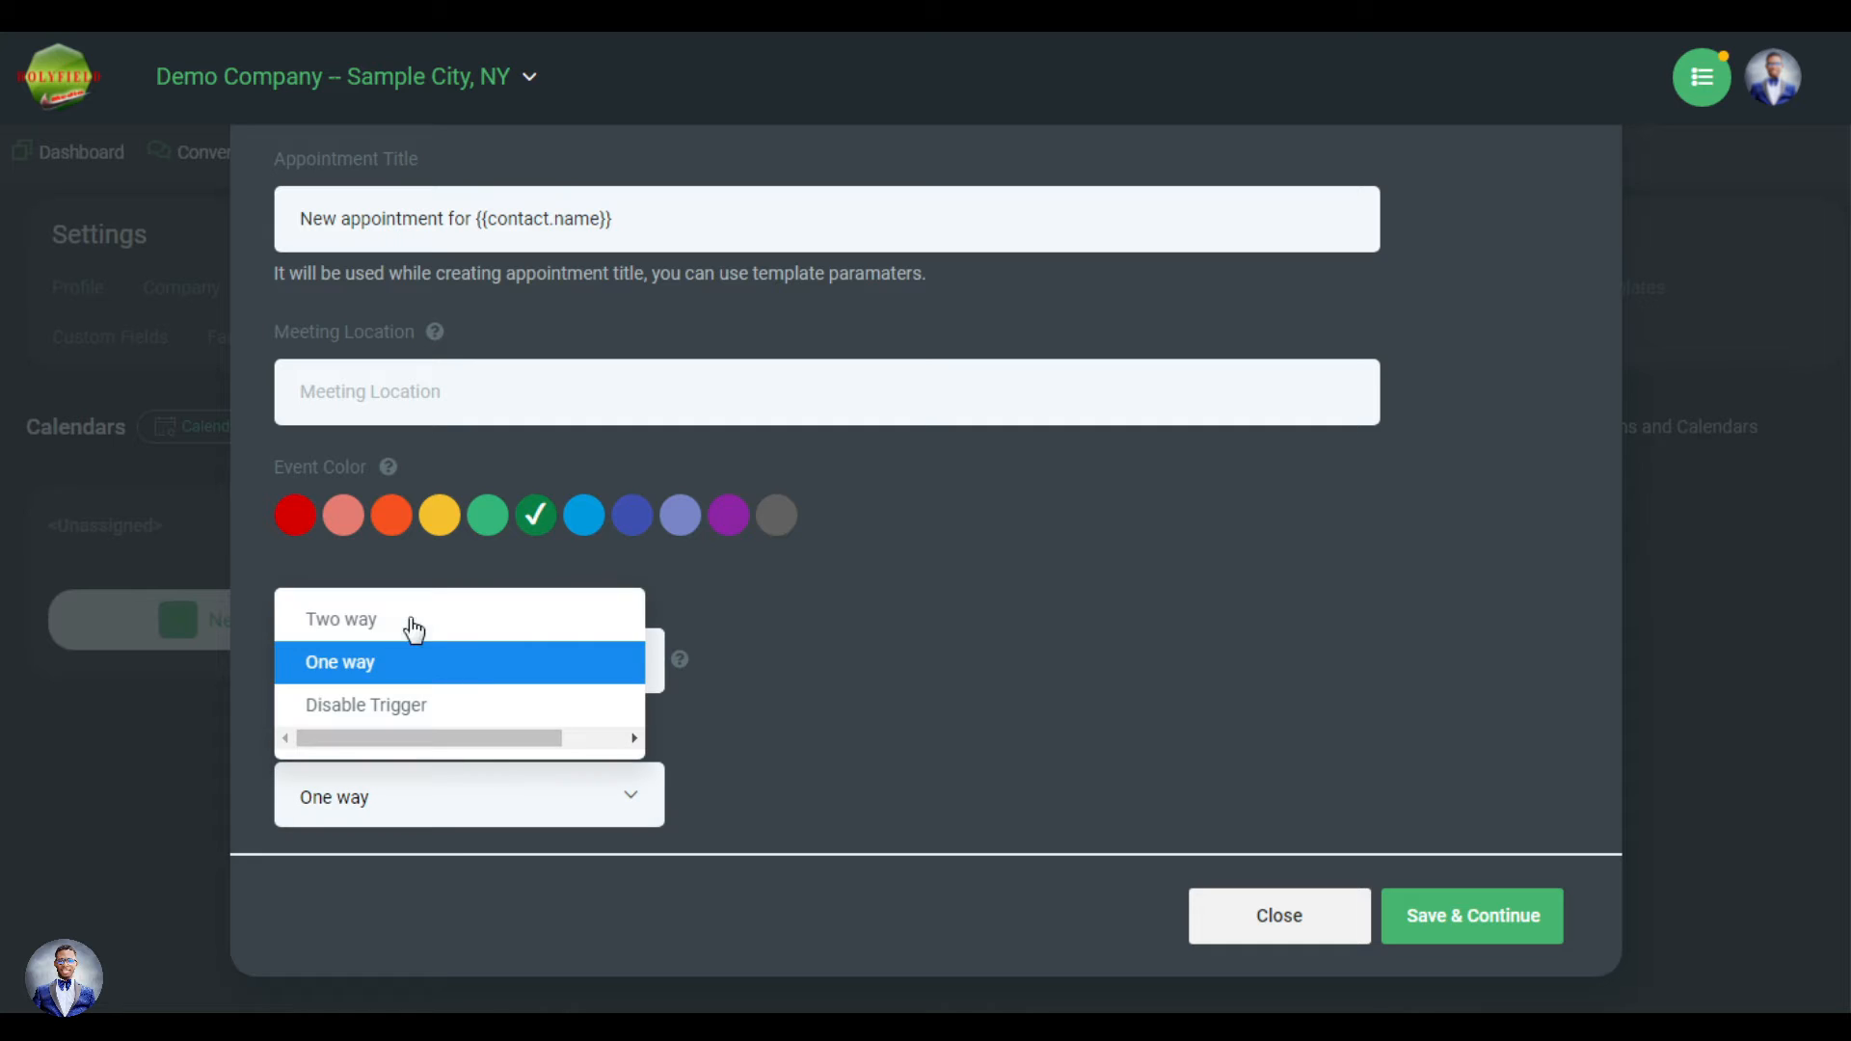
left_click(411, 625)
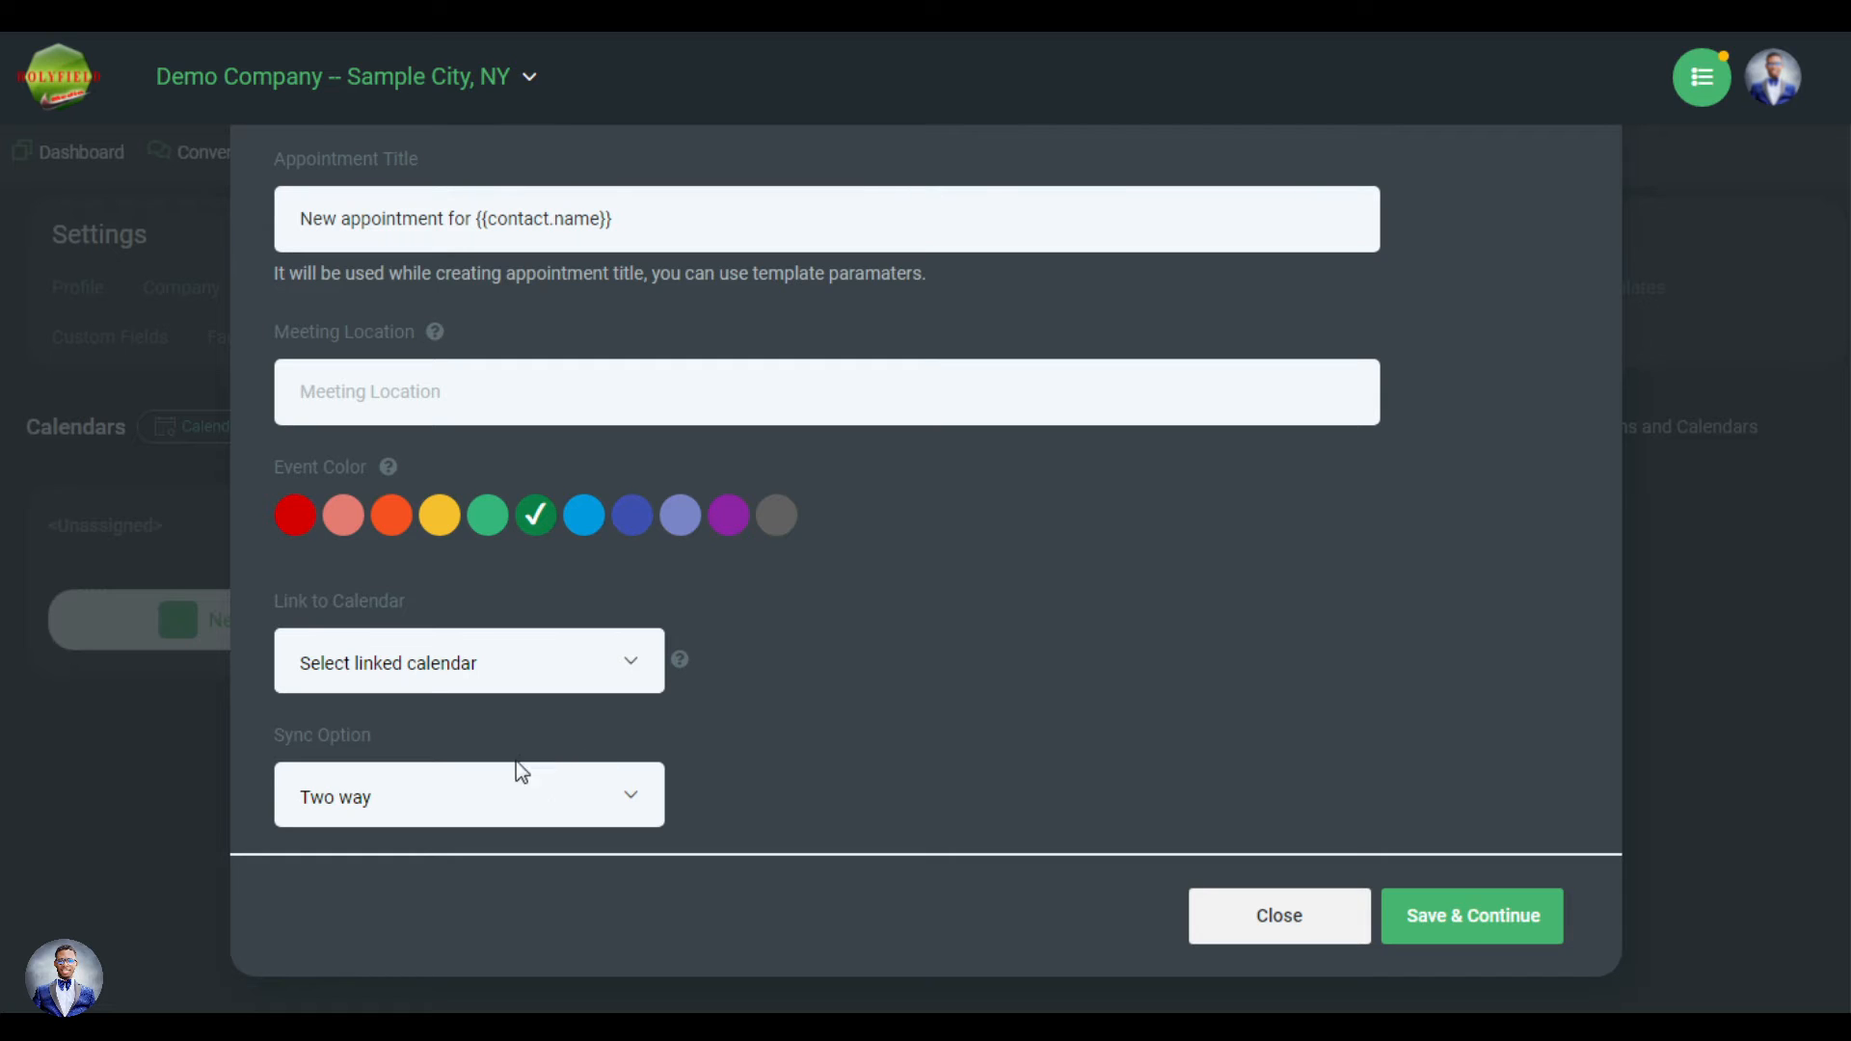
left_click(476, 792)
left_click(451, 668)
Step: Review the team and event setup, save it and continue to the availability settings
scroll(929, 777, "up", 6)
scroll(1061, 785, "down", 6)
left_click(1456, 943)
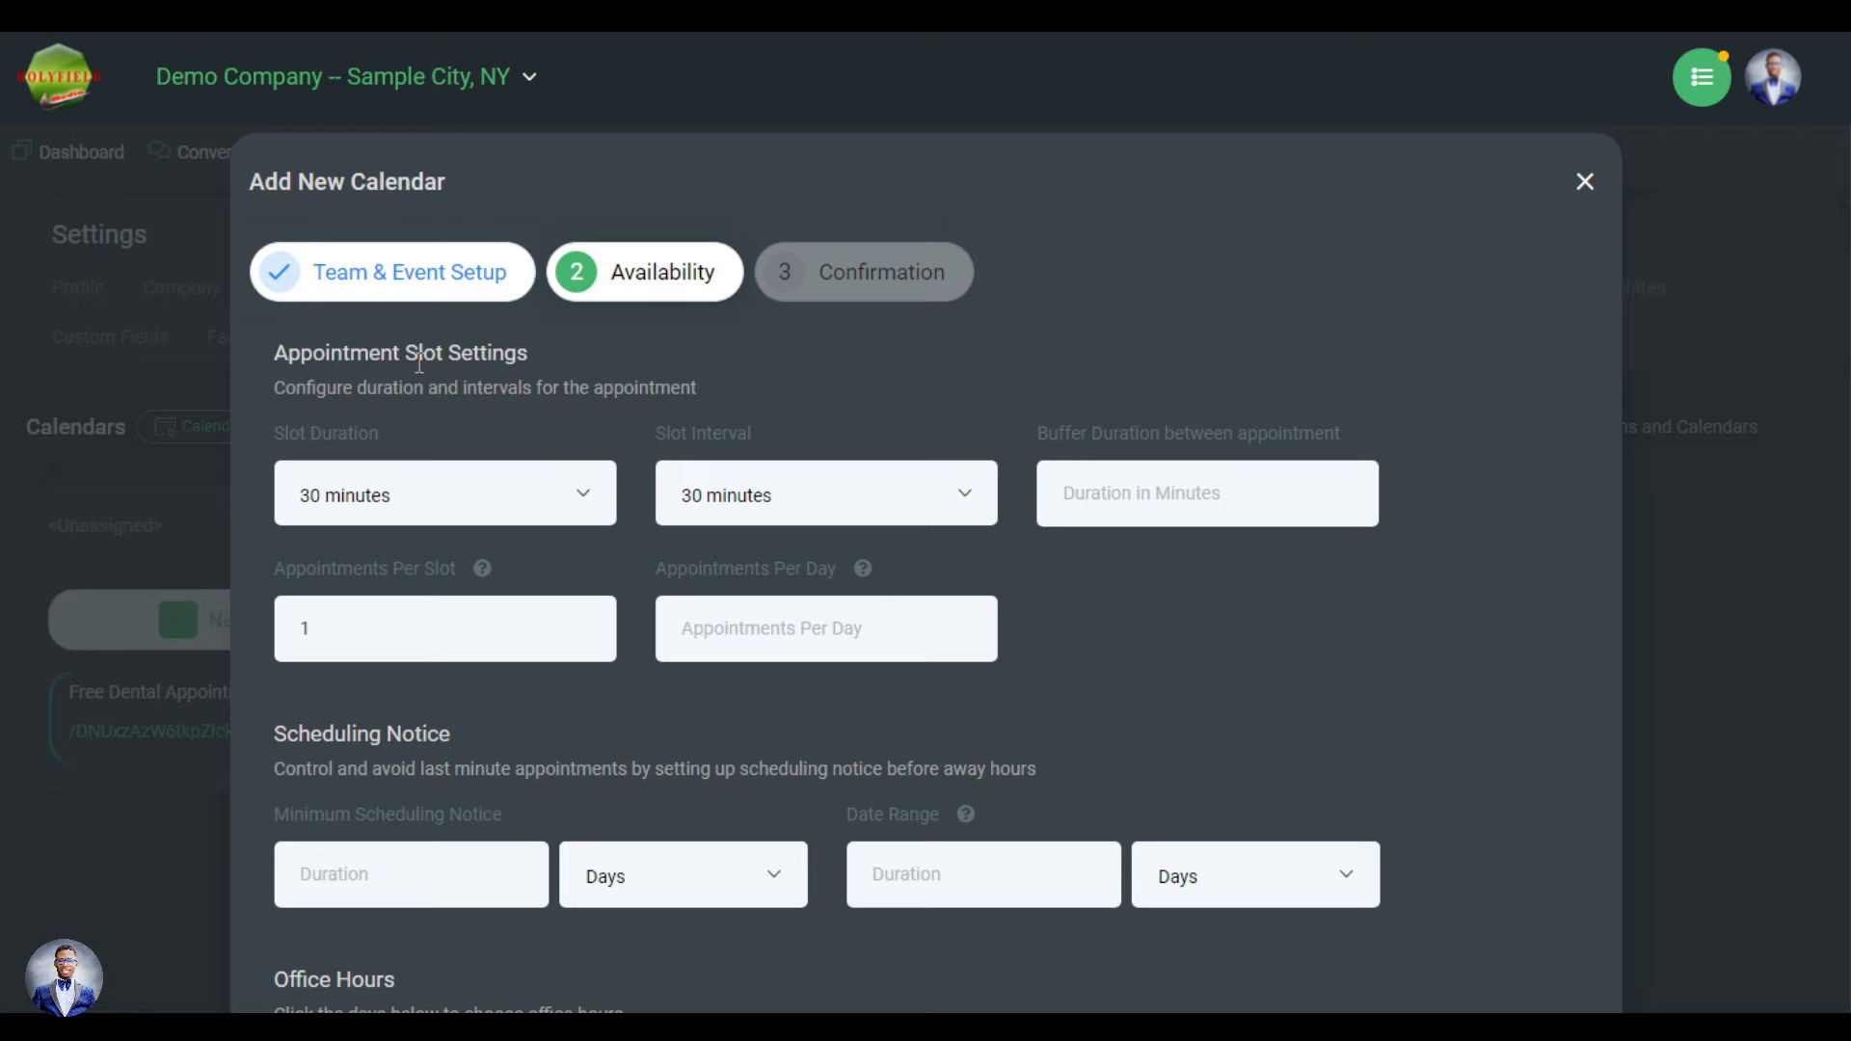
Step: Try a slot duration of 45 minutes and return it to 30 minutes
left_click(410, 501)
left_click(399, 731)
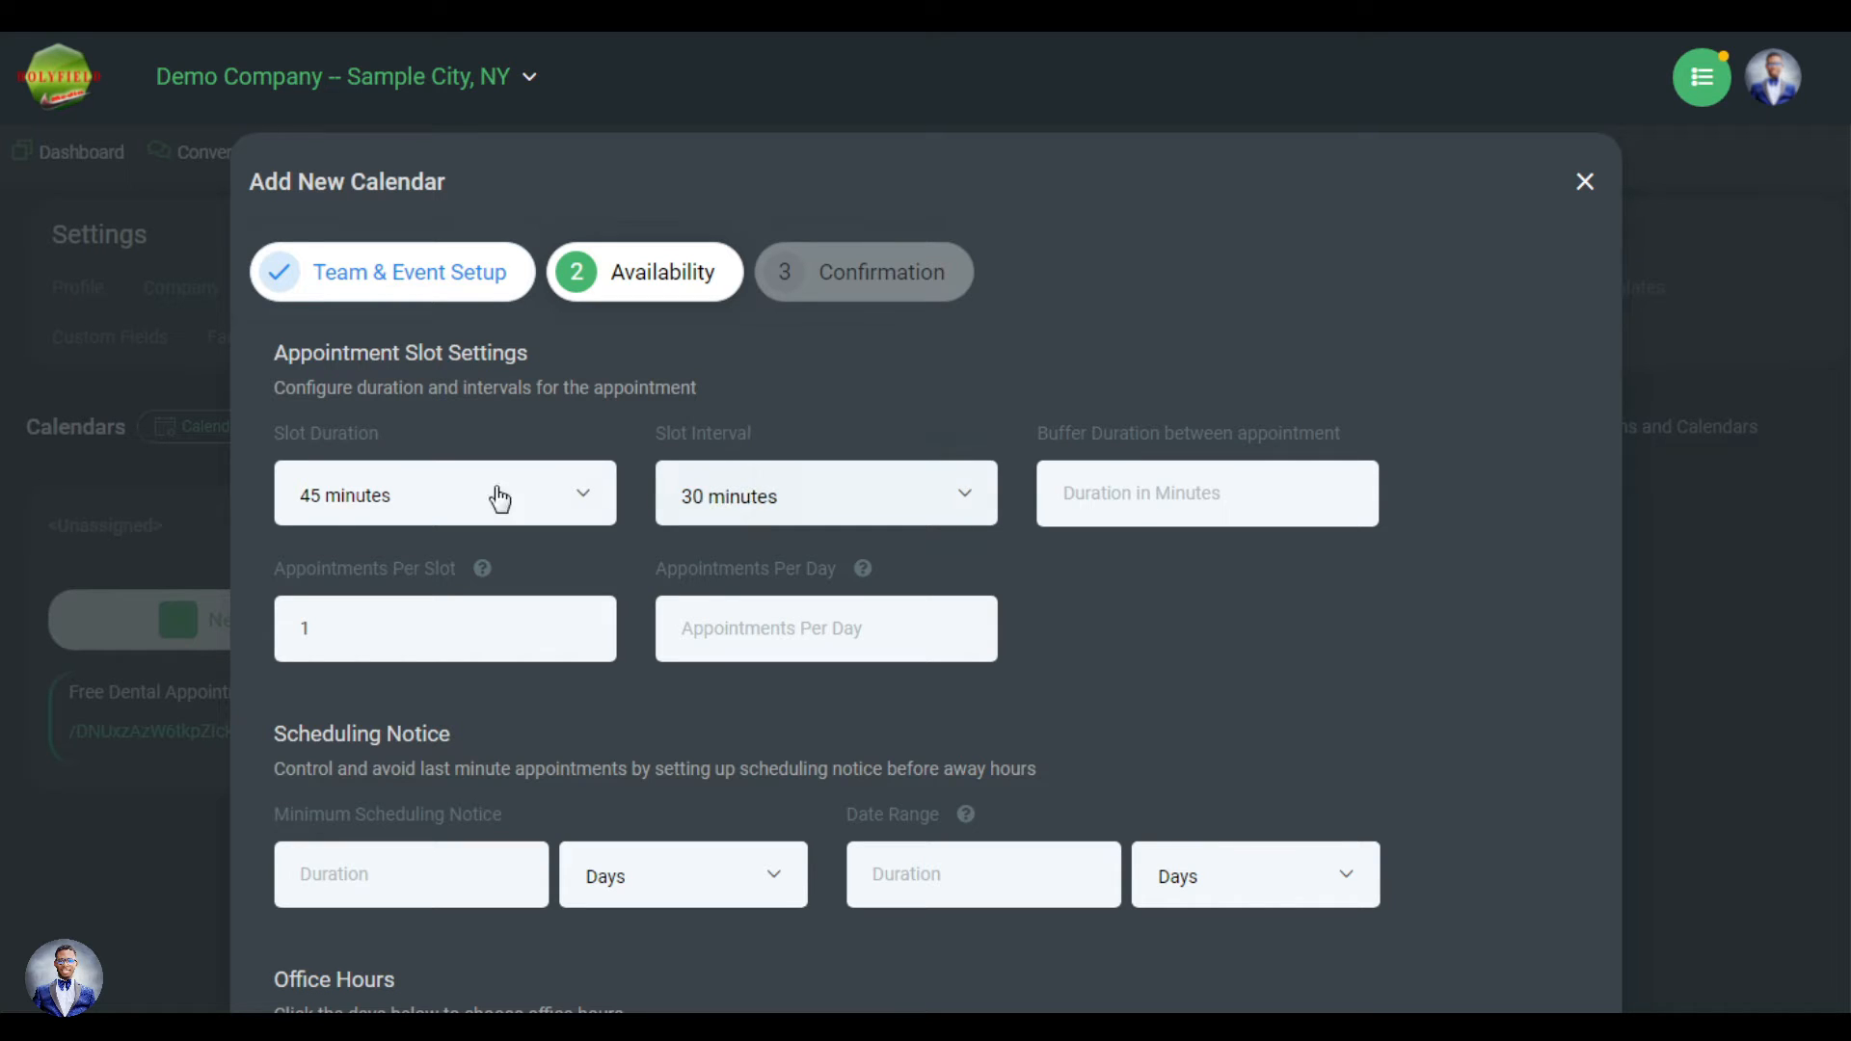
left_click(395, 506)
left_click(334, 689)
Step: Set the buffer between appointments to 5 minutes and limit the appointments per day to 6
type("5")
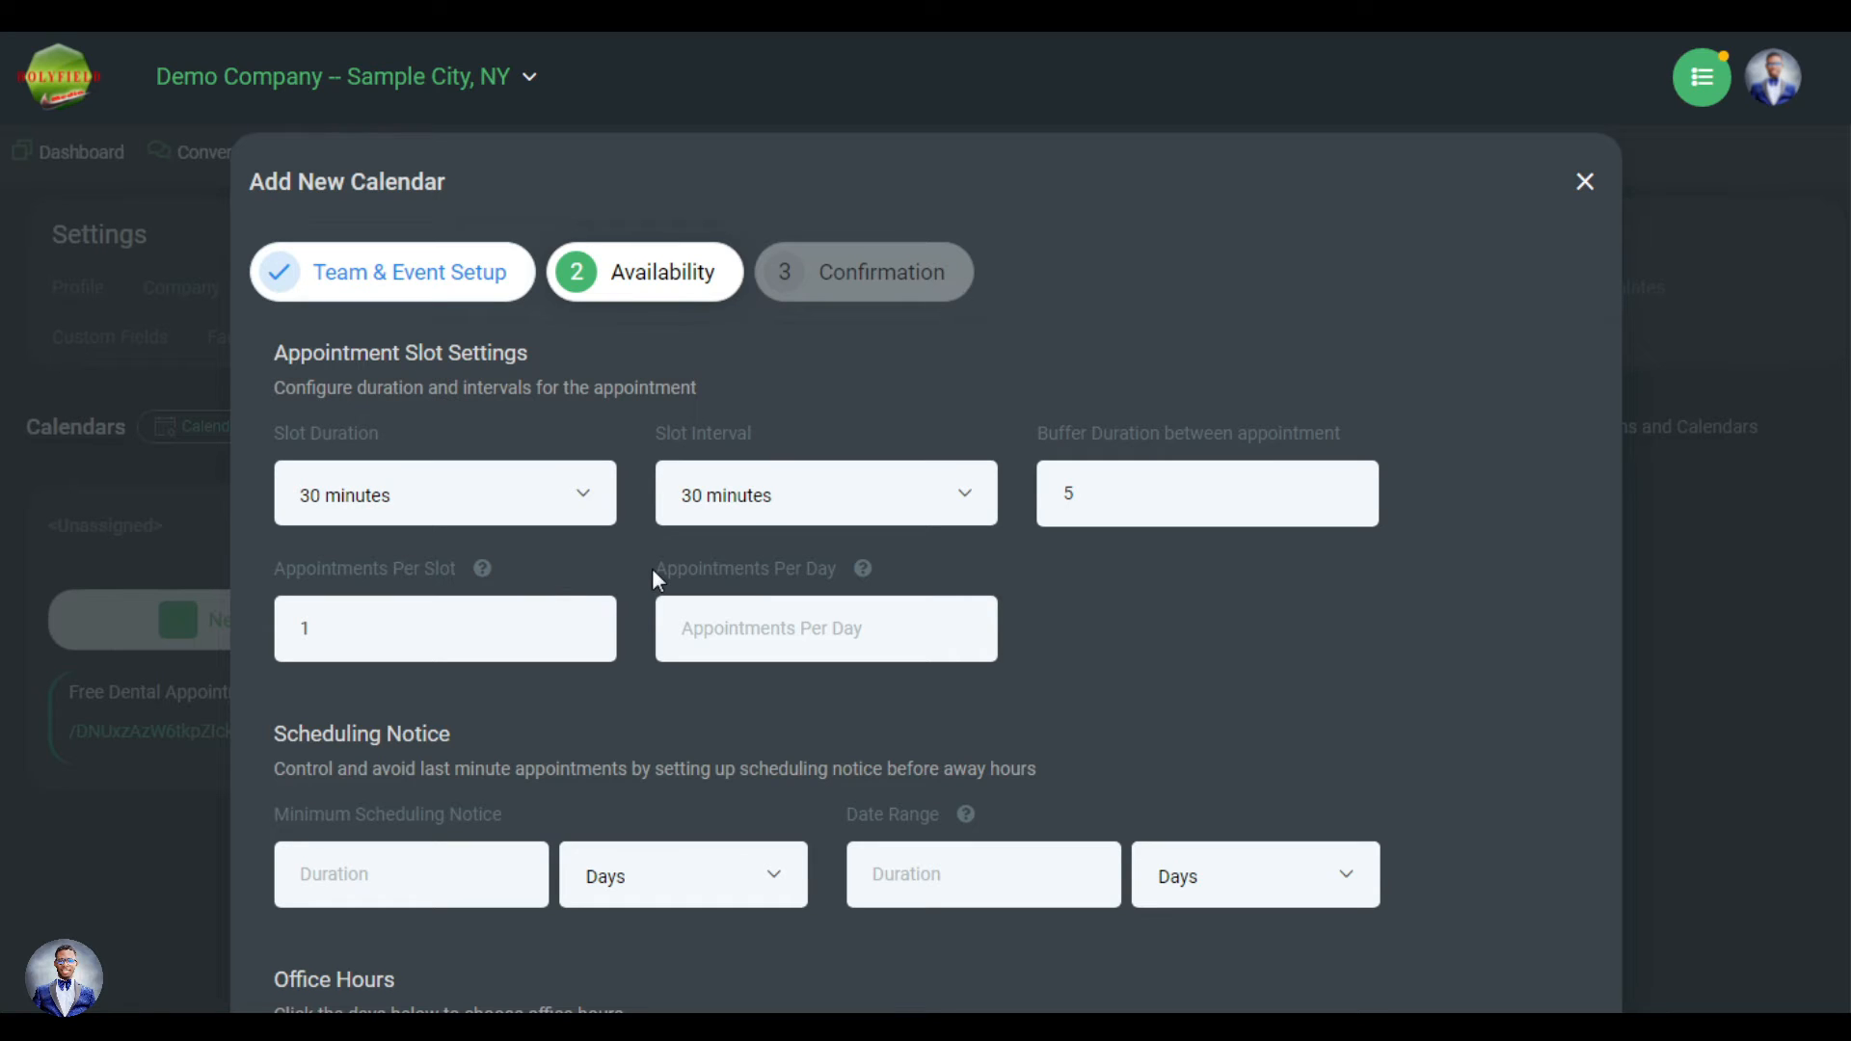
left_click(760, 638)
type("6")
Step: Set the minimum scheduling notice to 3 hours
scroll(1085, 613, "down", 2)
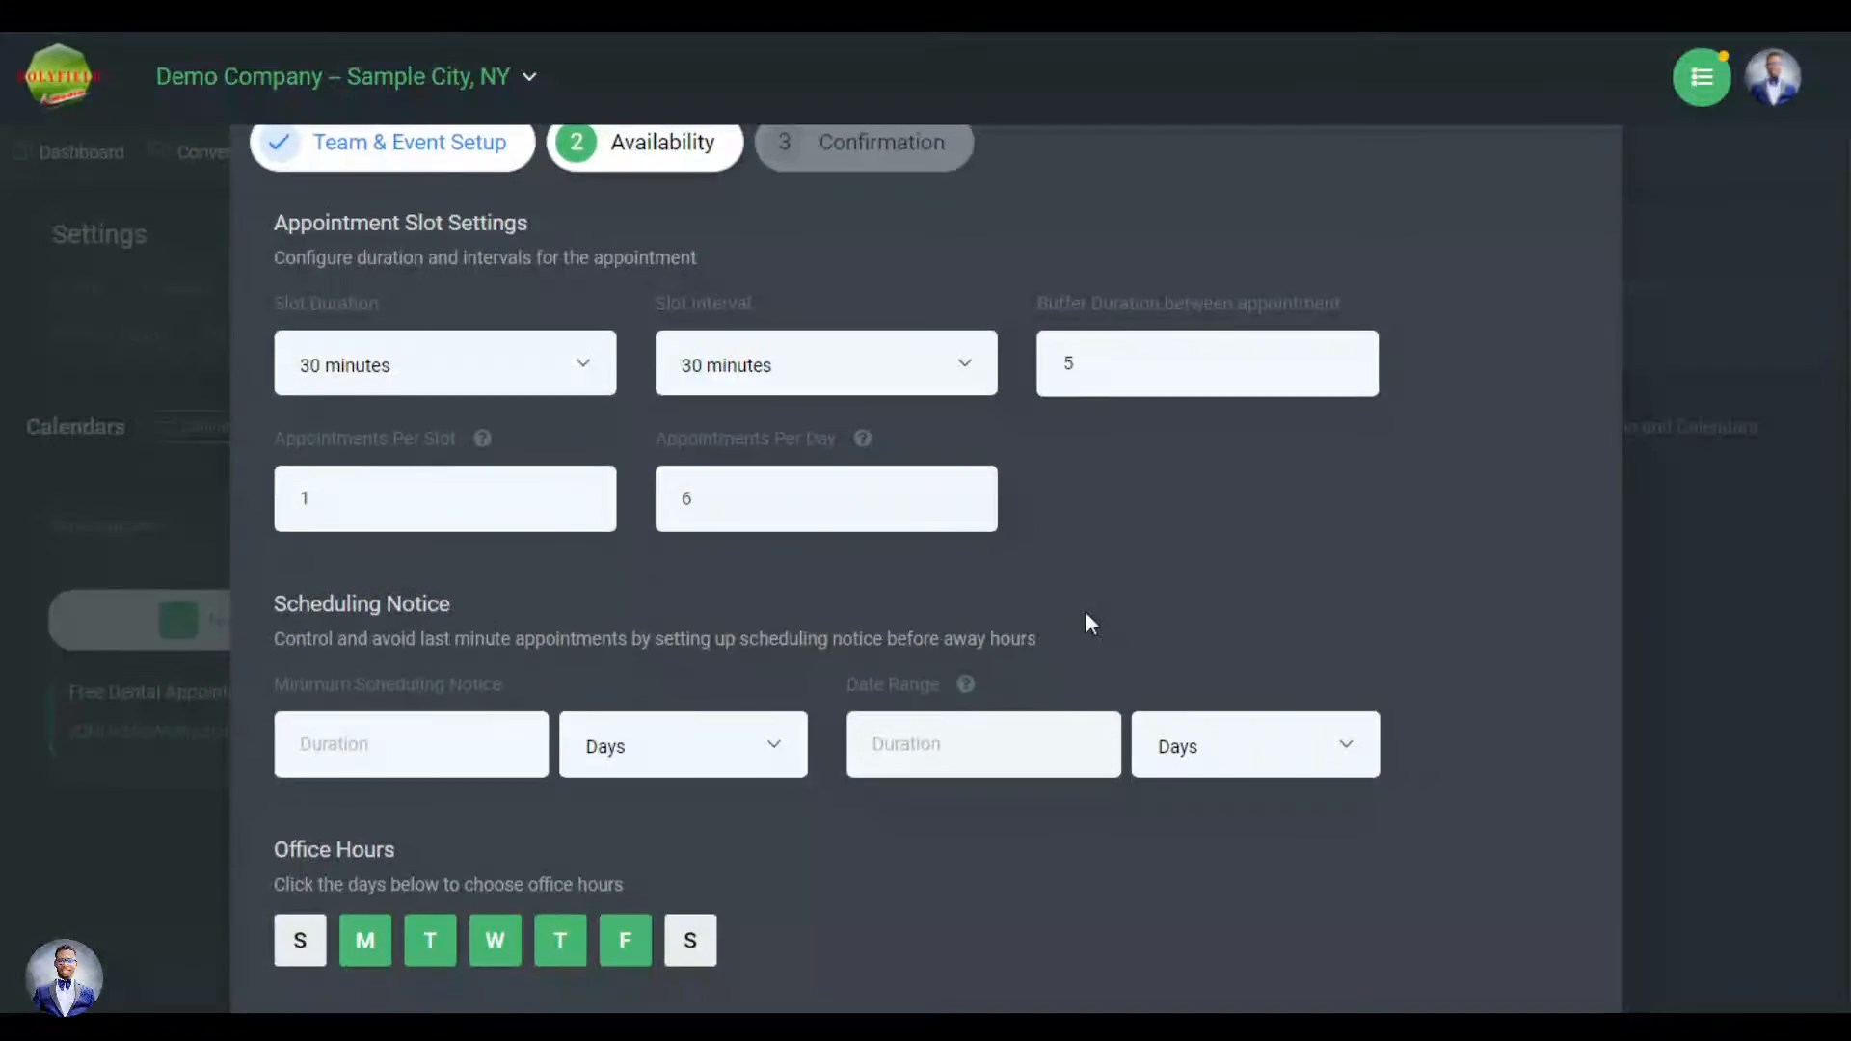
scroll(614, 651, "down", 2)
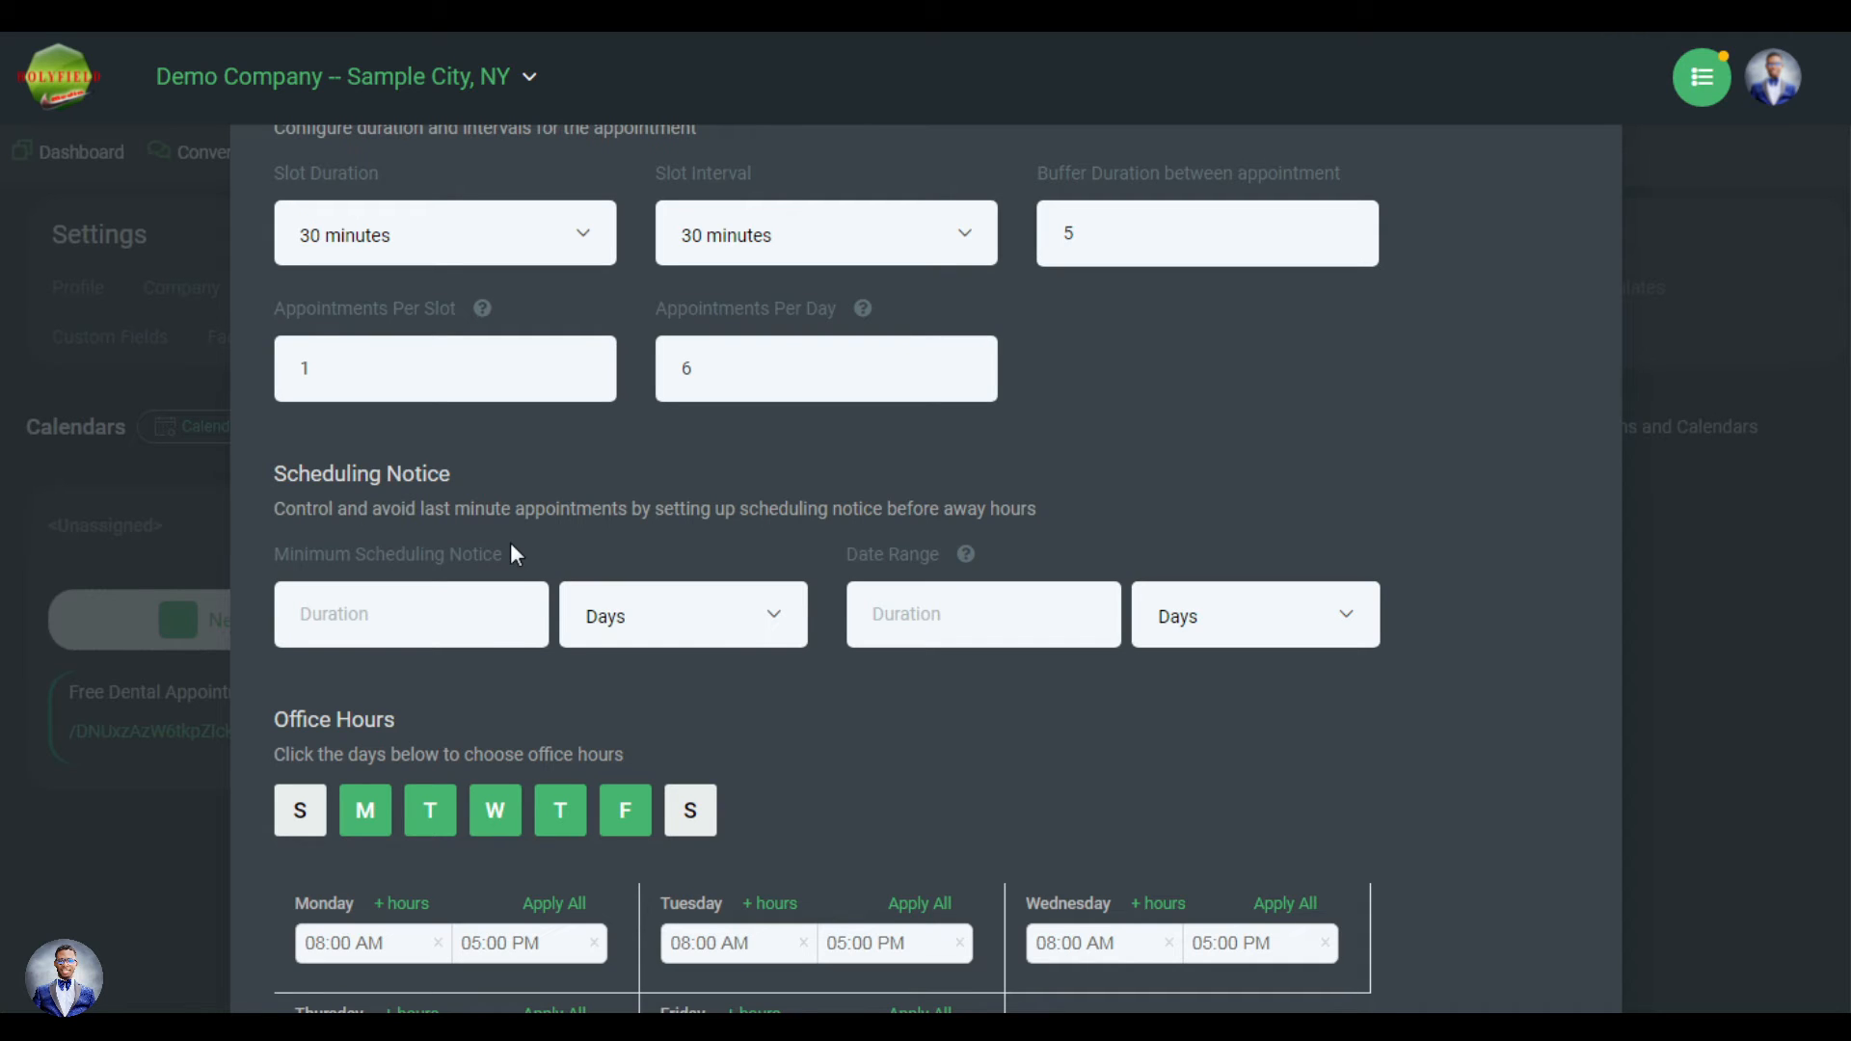
left_click(633, 624)
left_click(636, 664)
left_click(448, 608)
type("3")
Step: Set the scheduling date range to 2 weeks
left_click(946, 614)
type("5")
double_click(970, 632)
type("2")
left_click(1222, 627)
left_click(1202, 714)
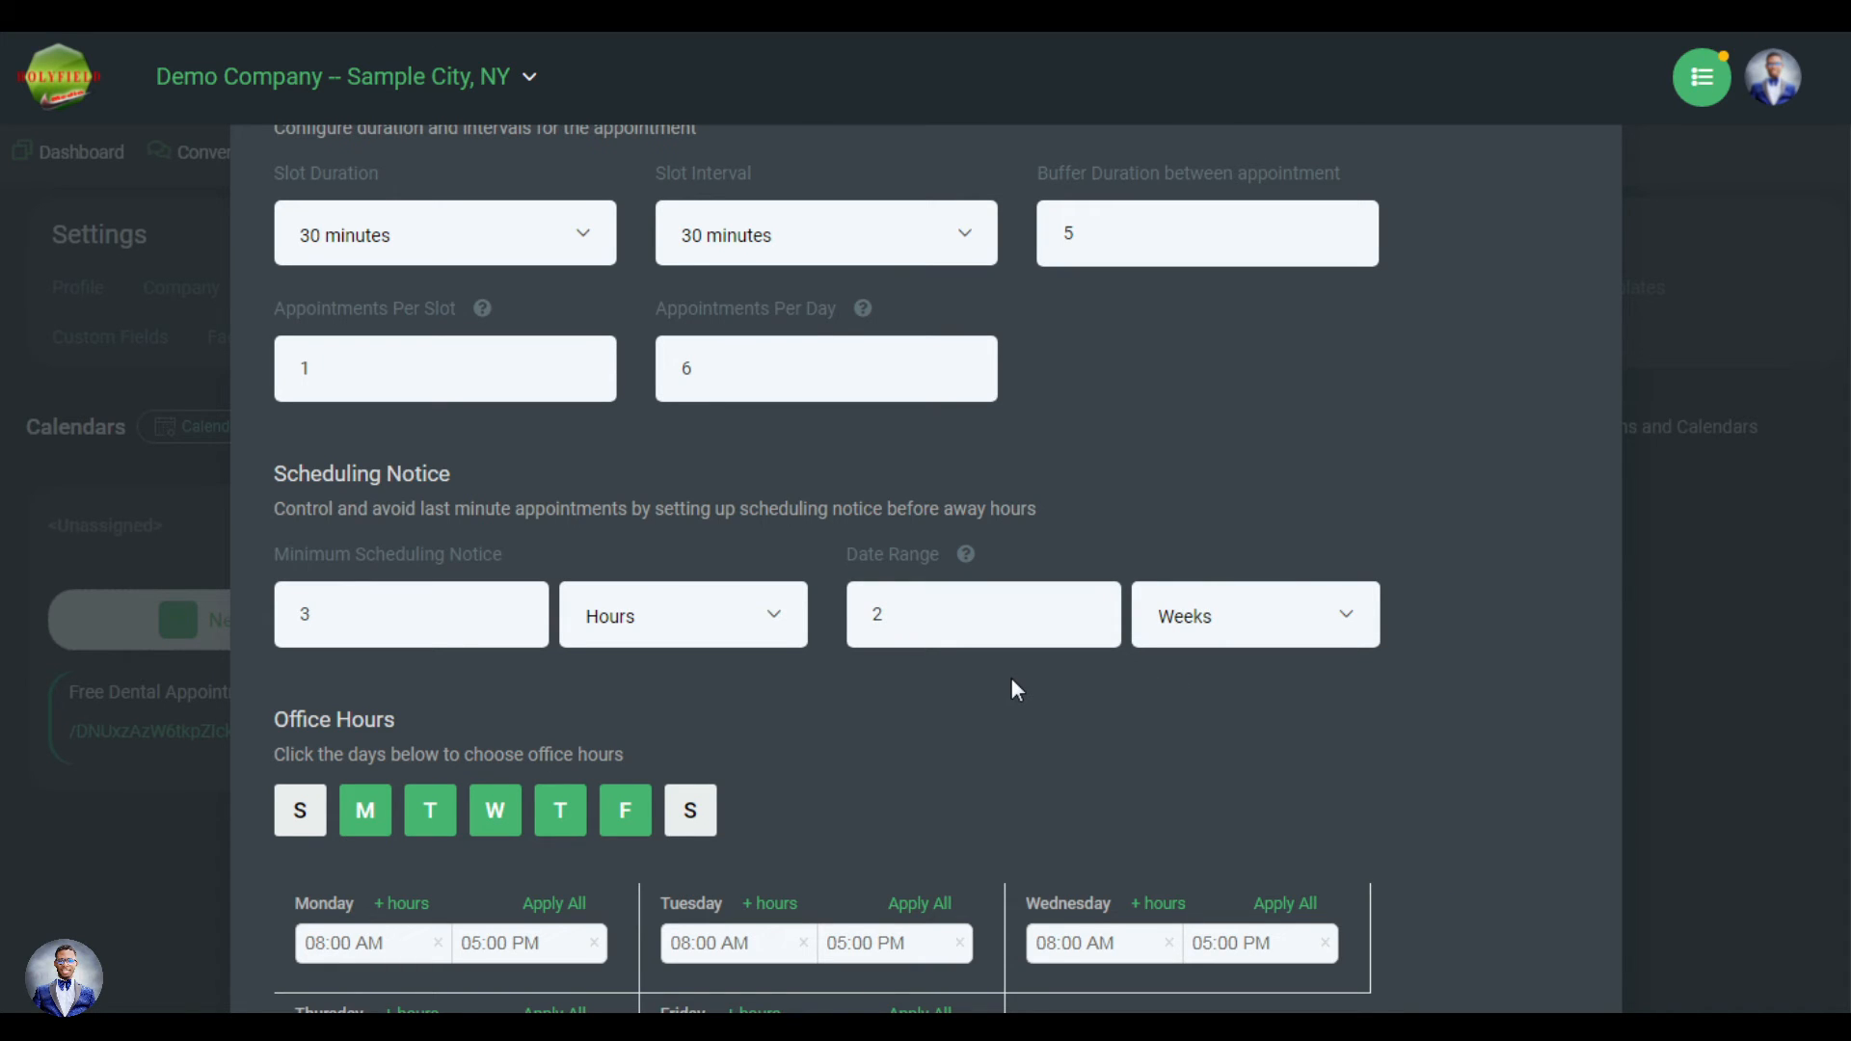
Step: Set Monday's office hours to 09:00 AM–06:00 PM and apply them to all the other office days
scroll(1012, 686, "down", 3)
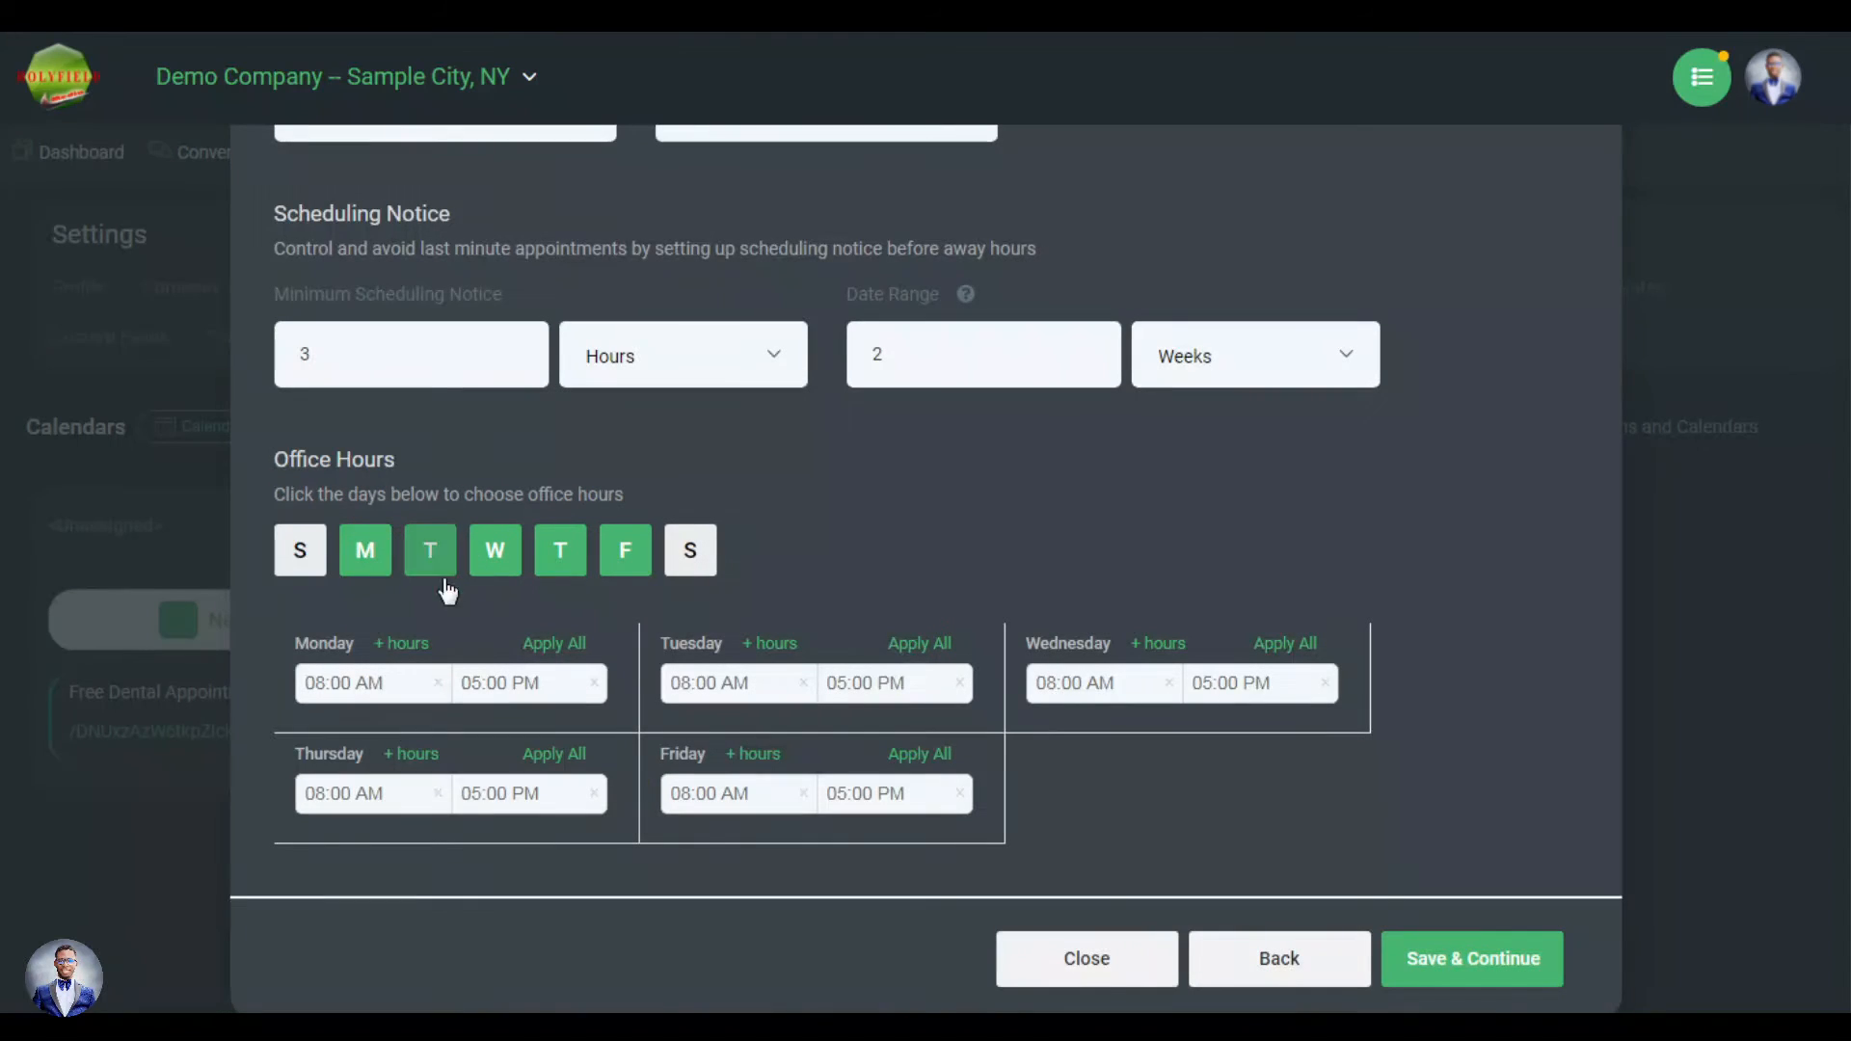
left_click(380, 683)
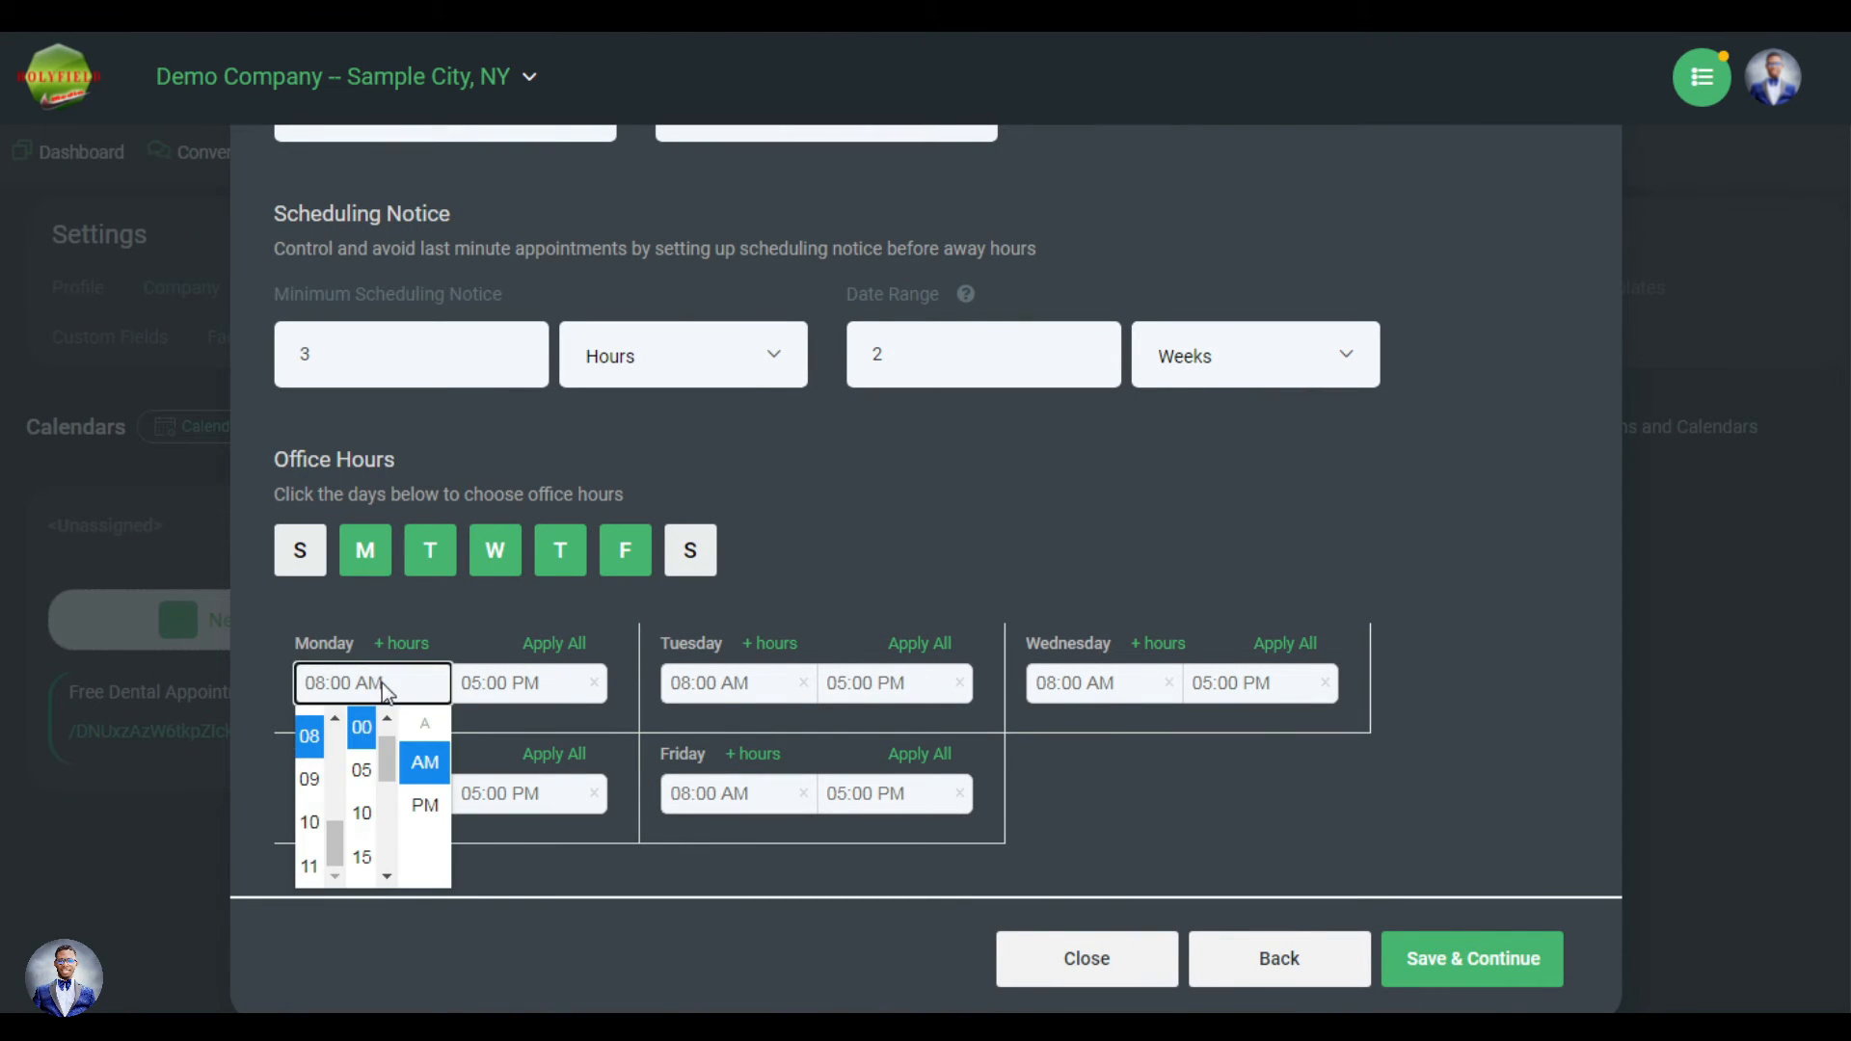
left_click(321, 807)
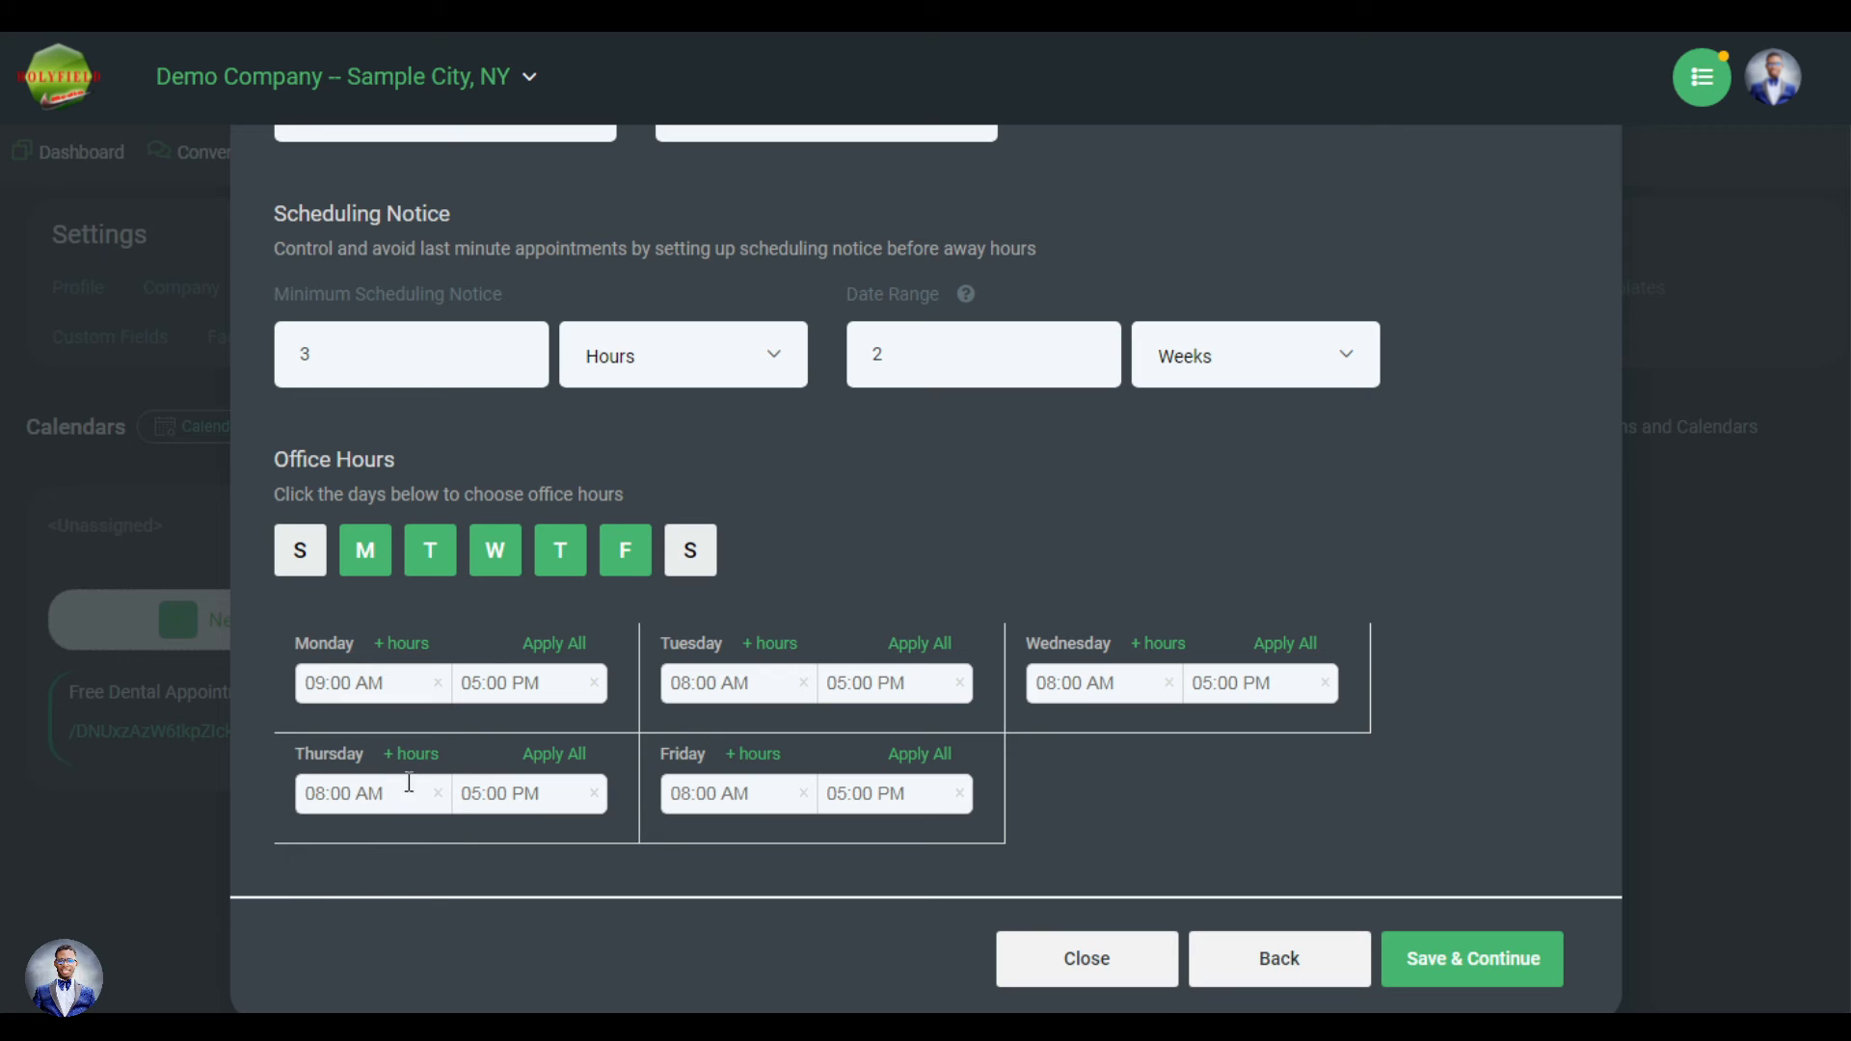
left_click(545, 687)
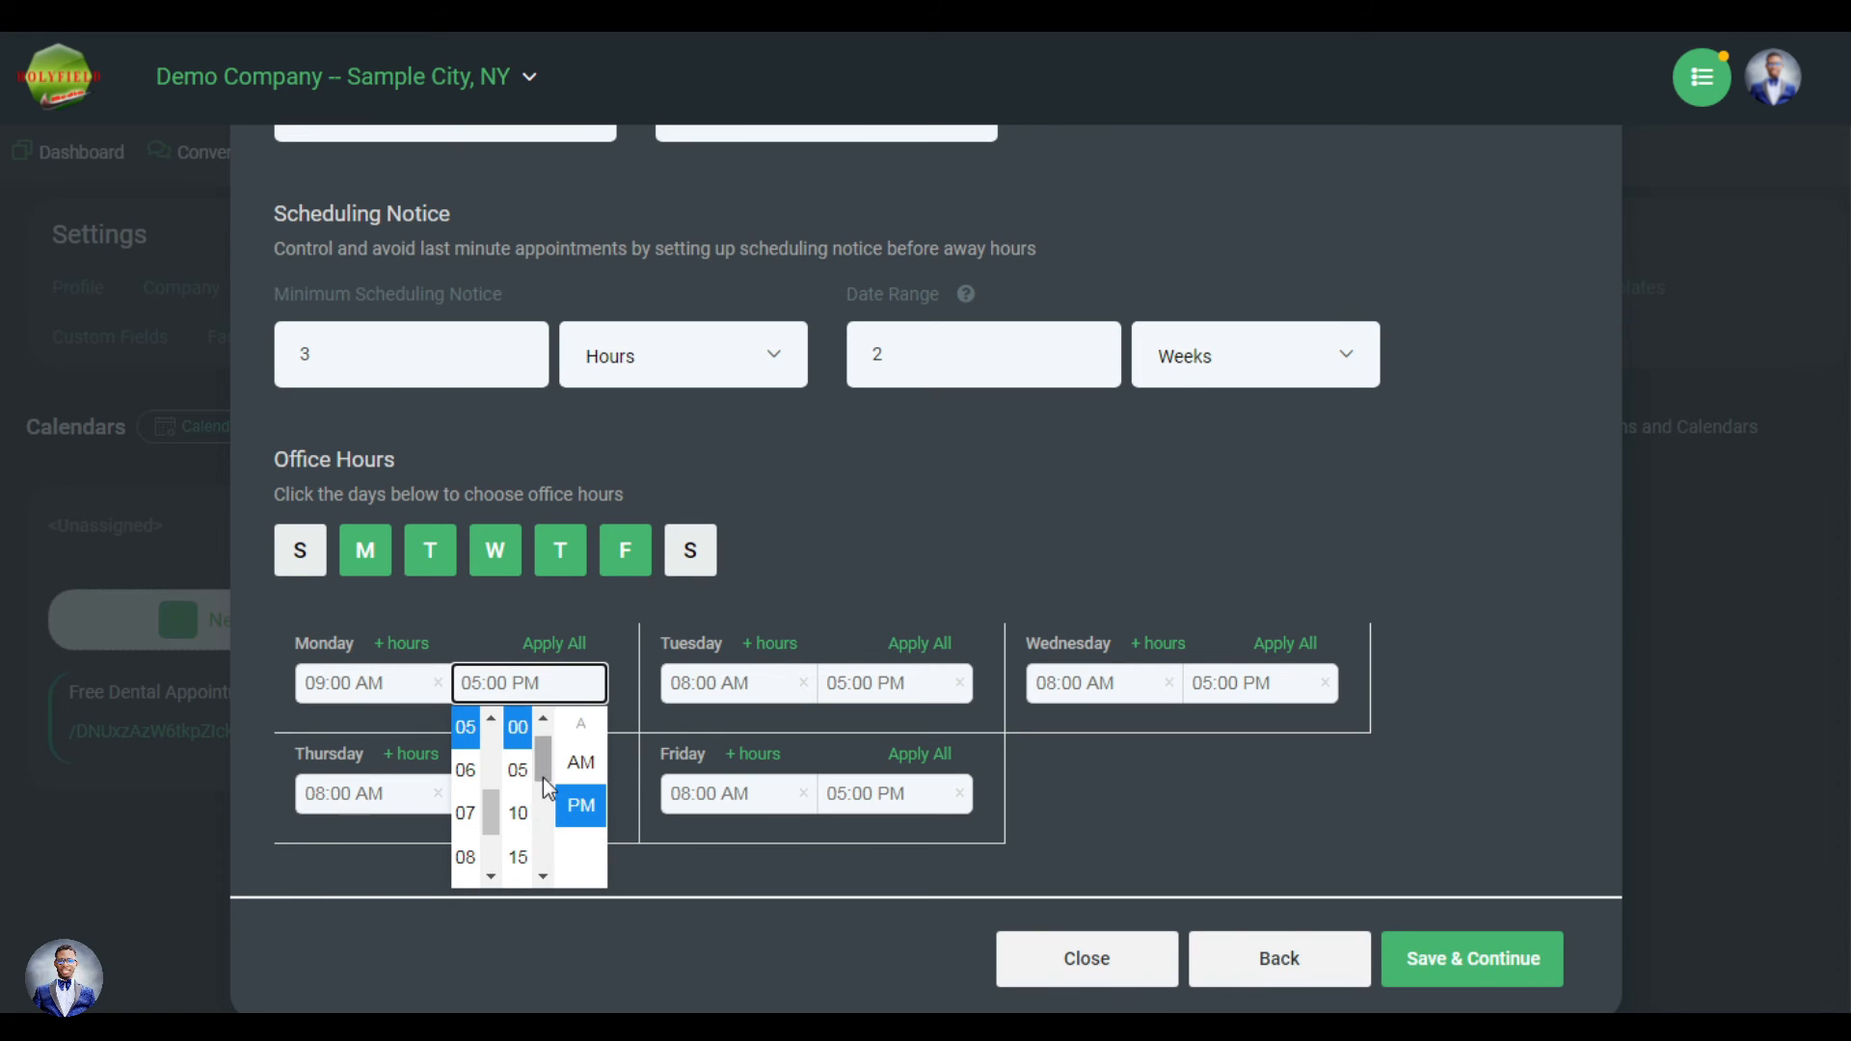
left_click(466, 769)
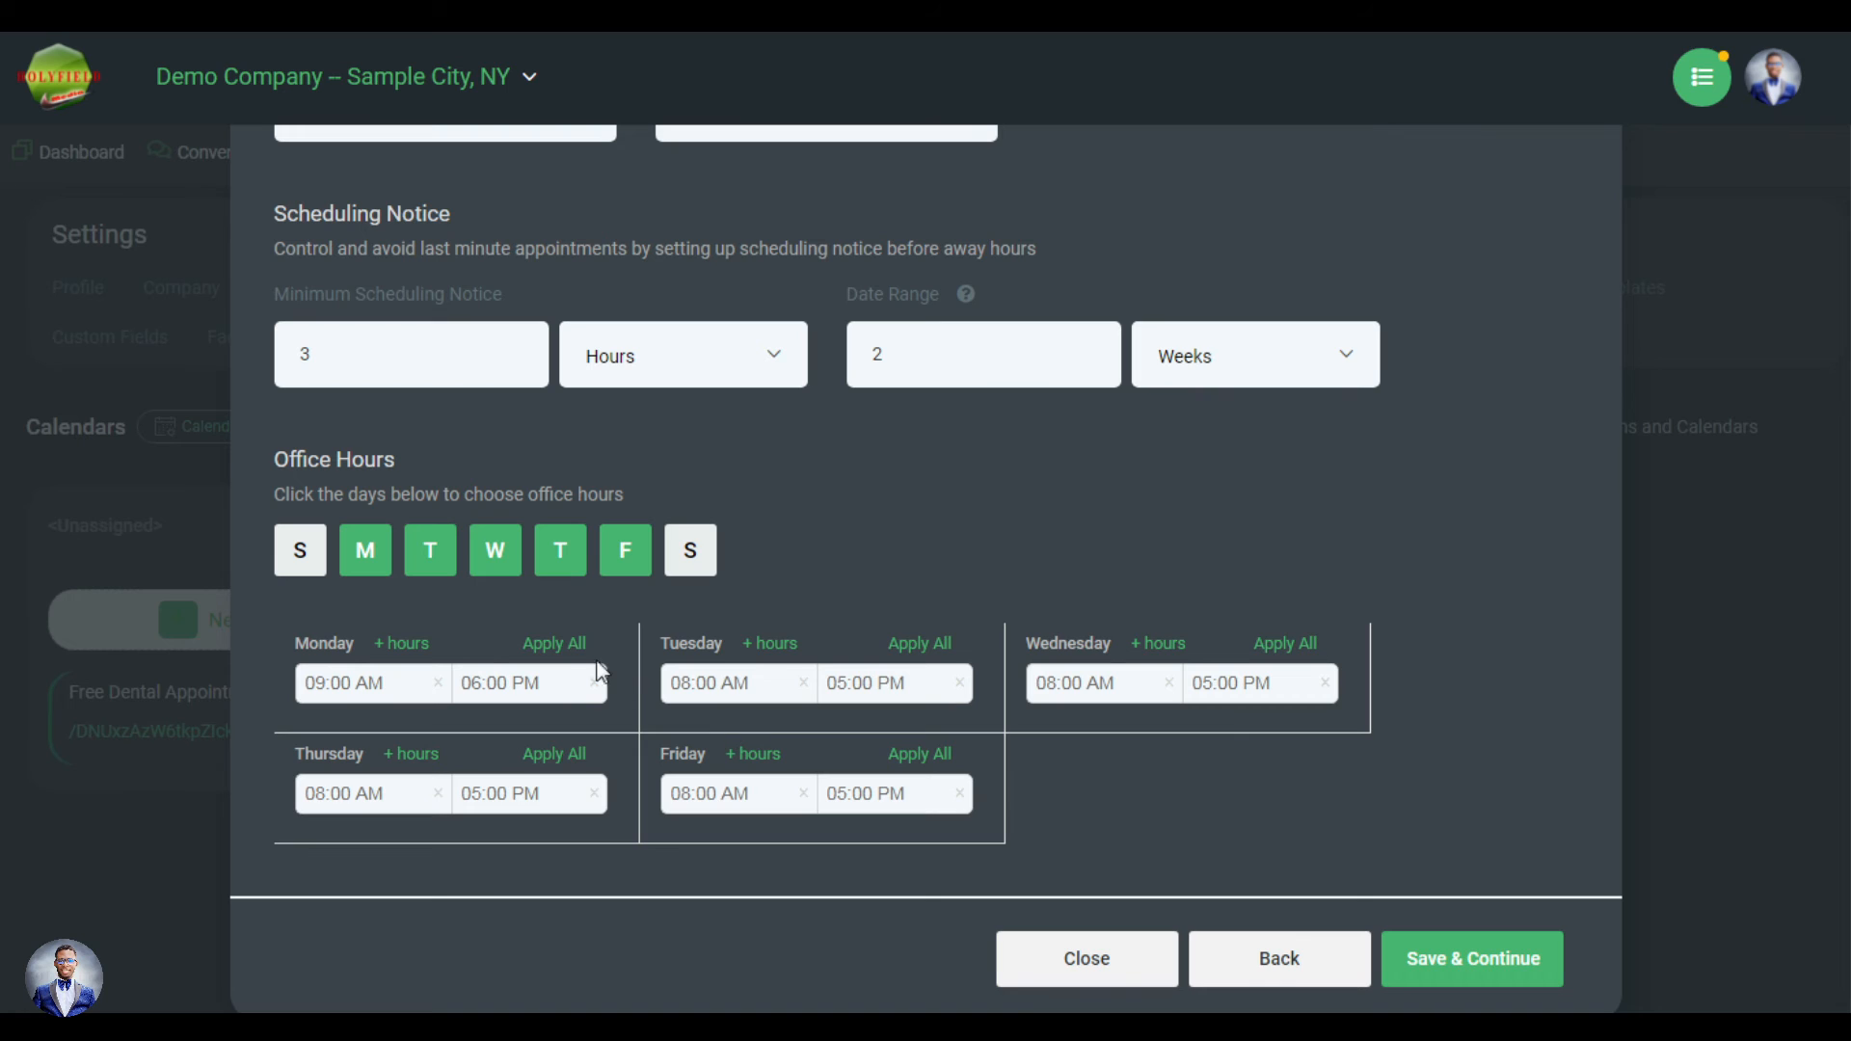
left_click(561, 644)
Step: Exclude Friday from the office hours and save the availability settings to continue to confirmation
left_click(637, 557)
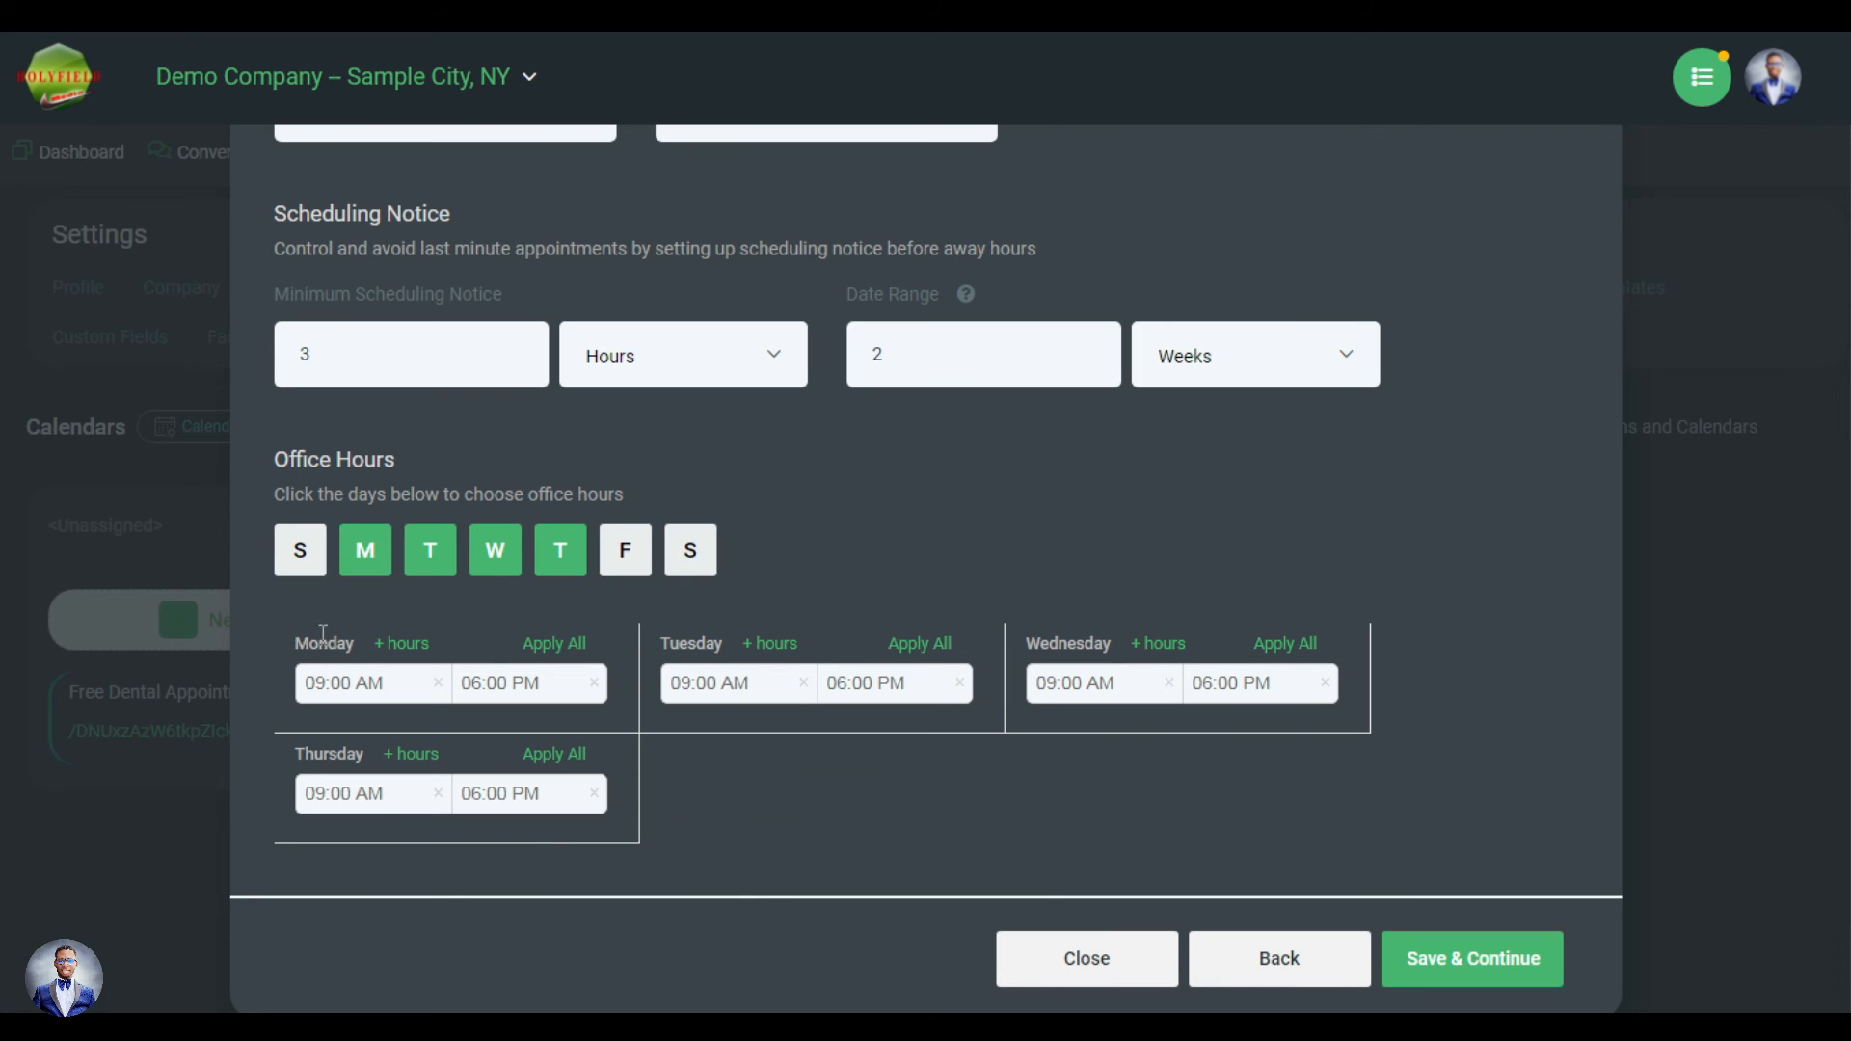
left_click(1458, 958)
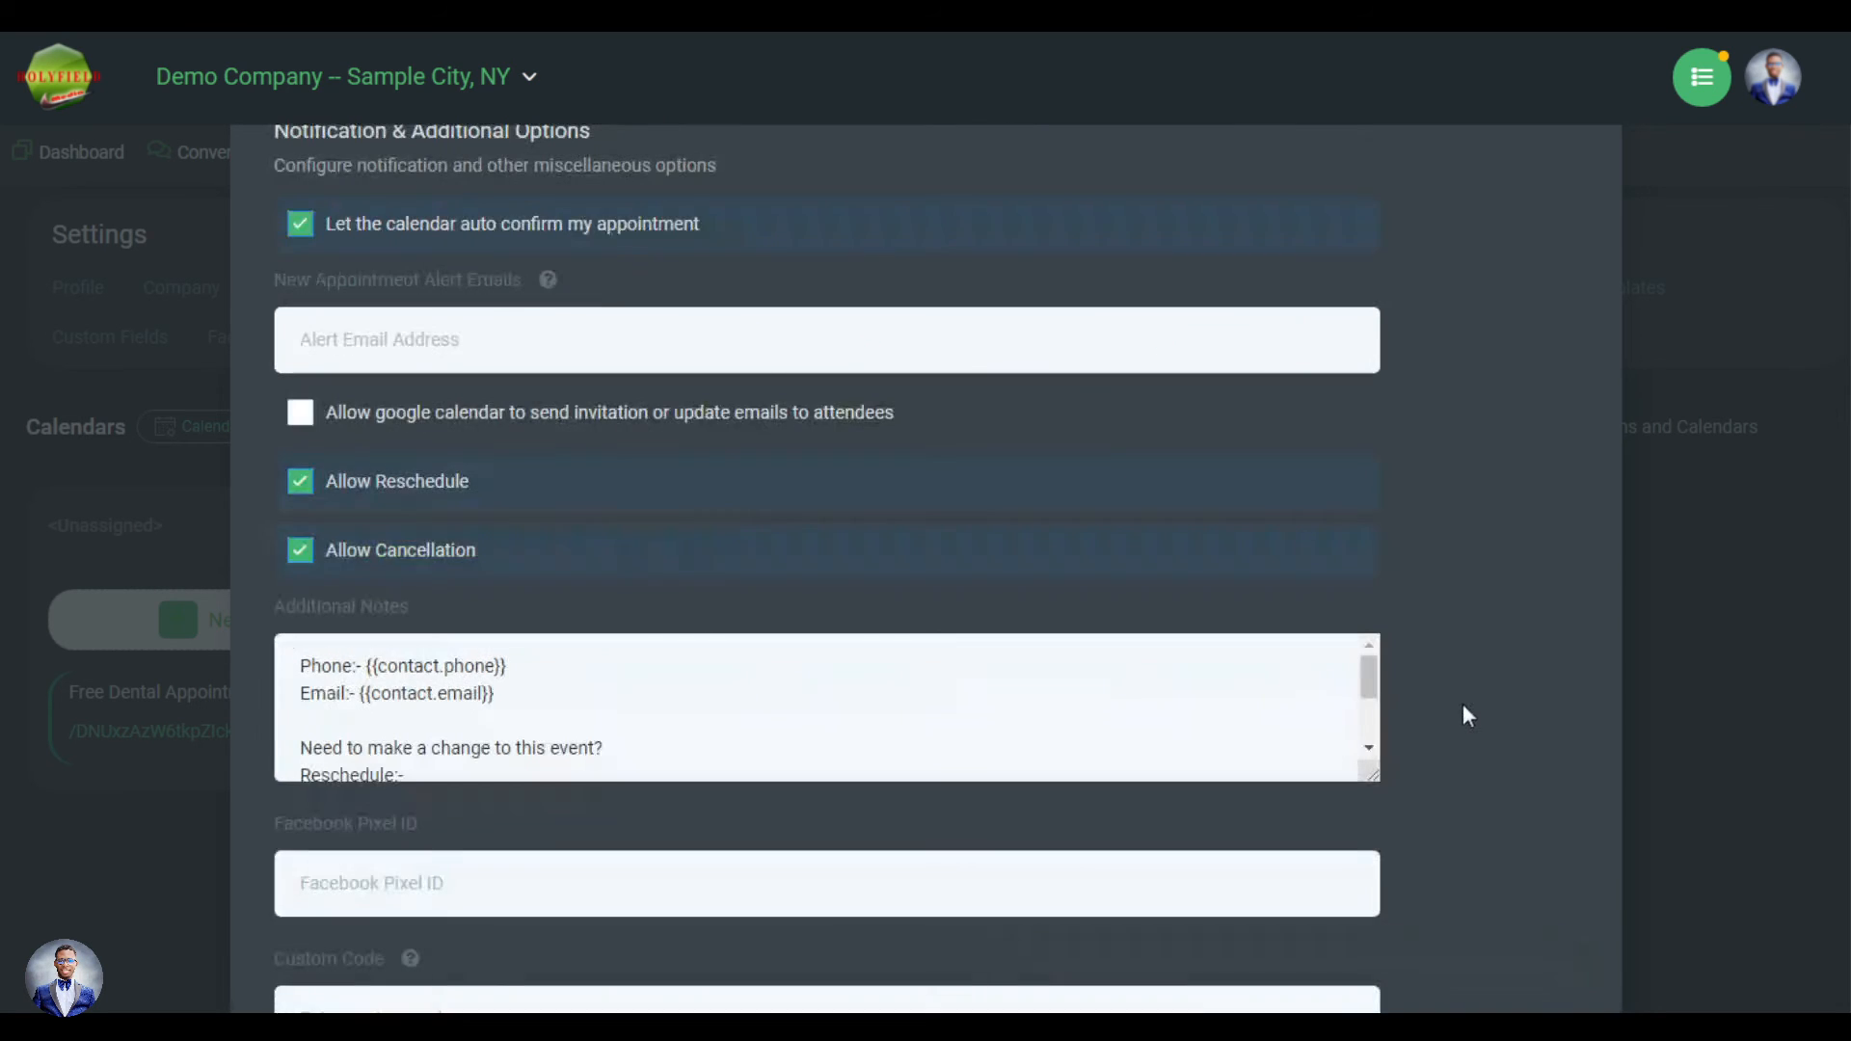
Step: Check the custom form choices without picking one and enable Use Sticky Contact
scroll(1460, 701, "up", 5)
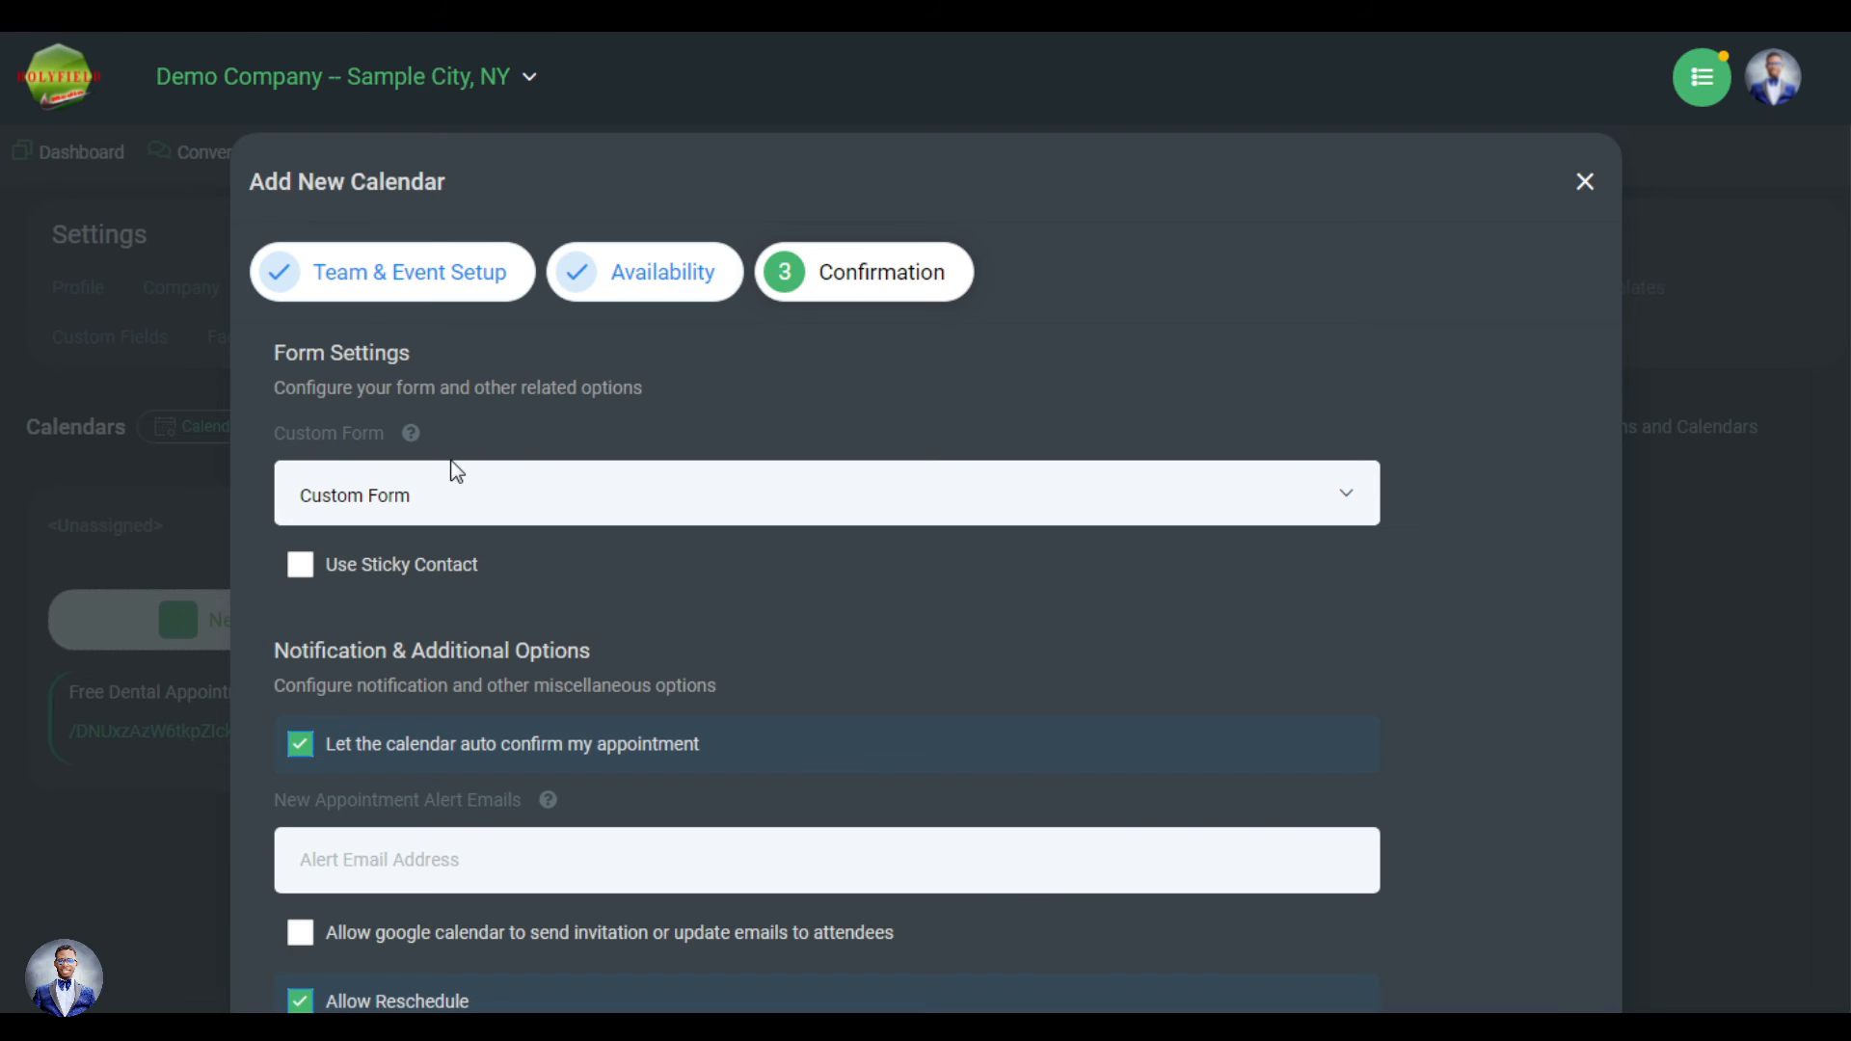
left_click(547, 503)
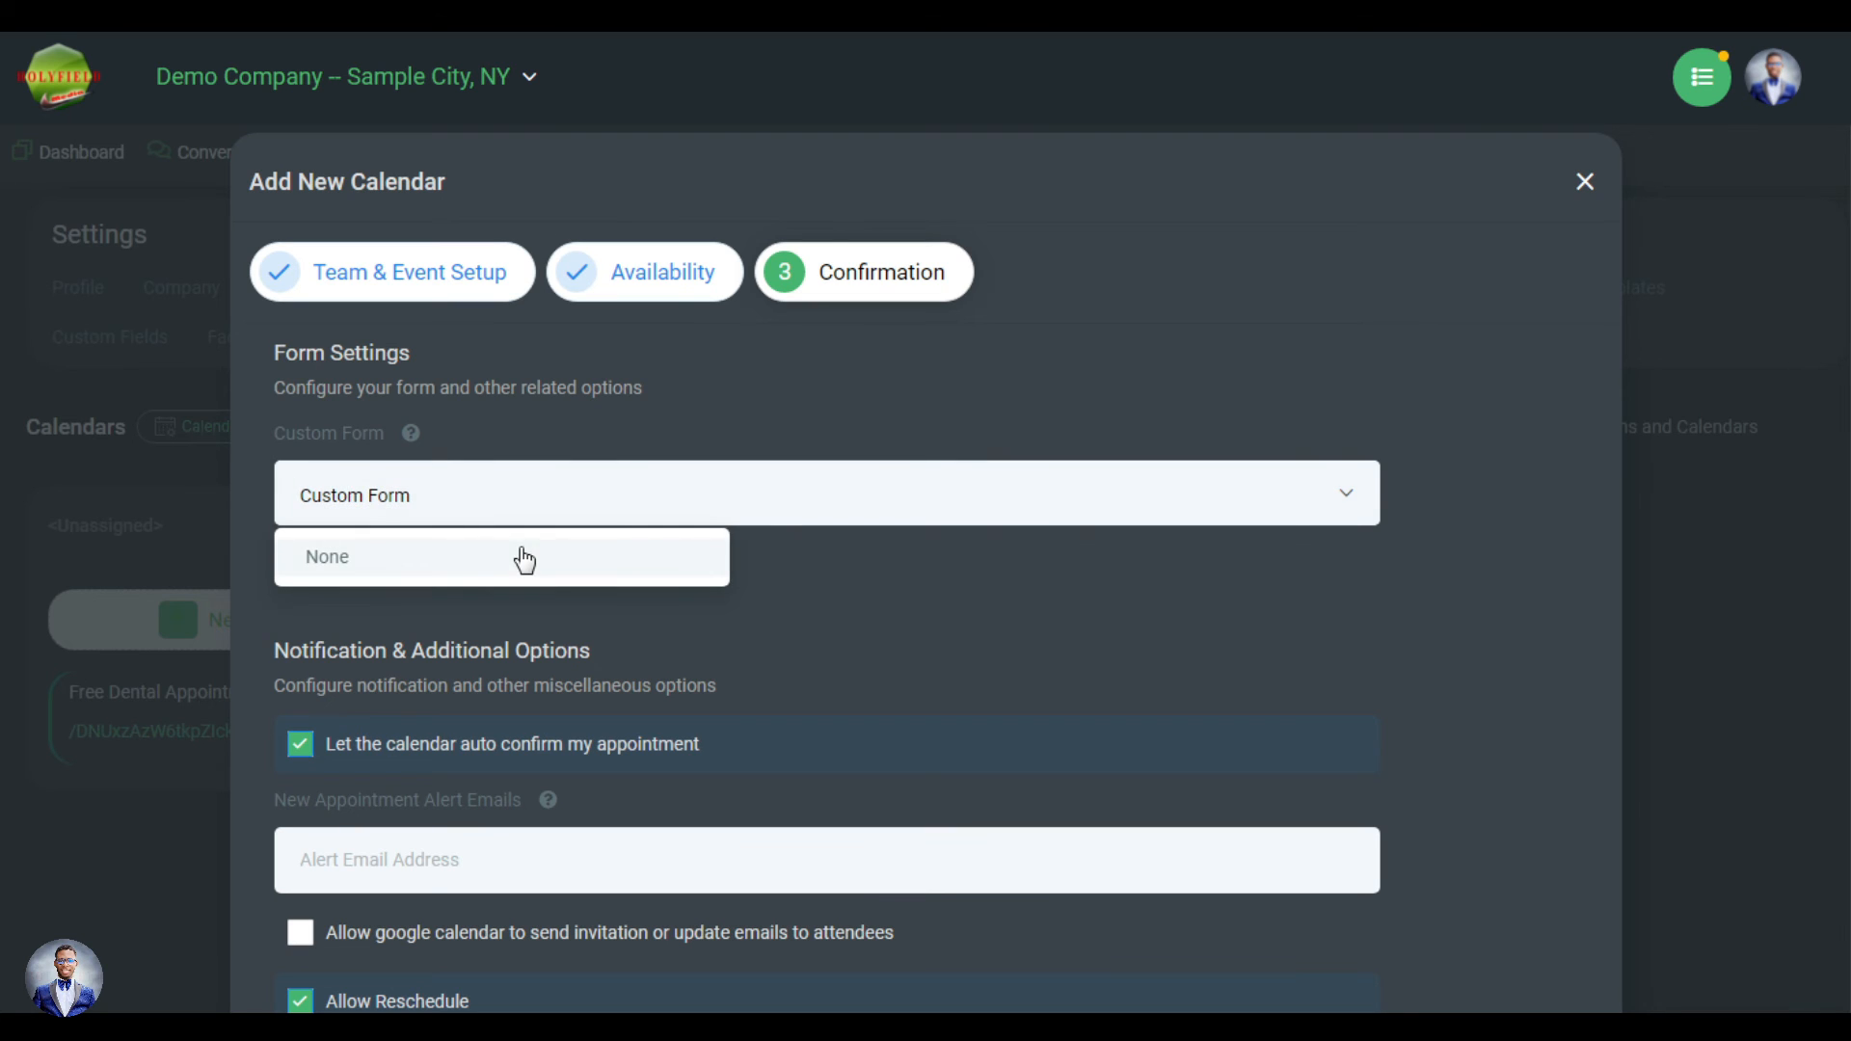
left_click(781, 562)
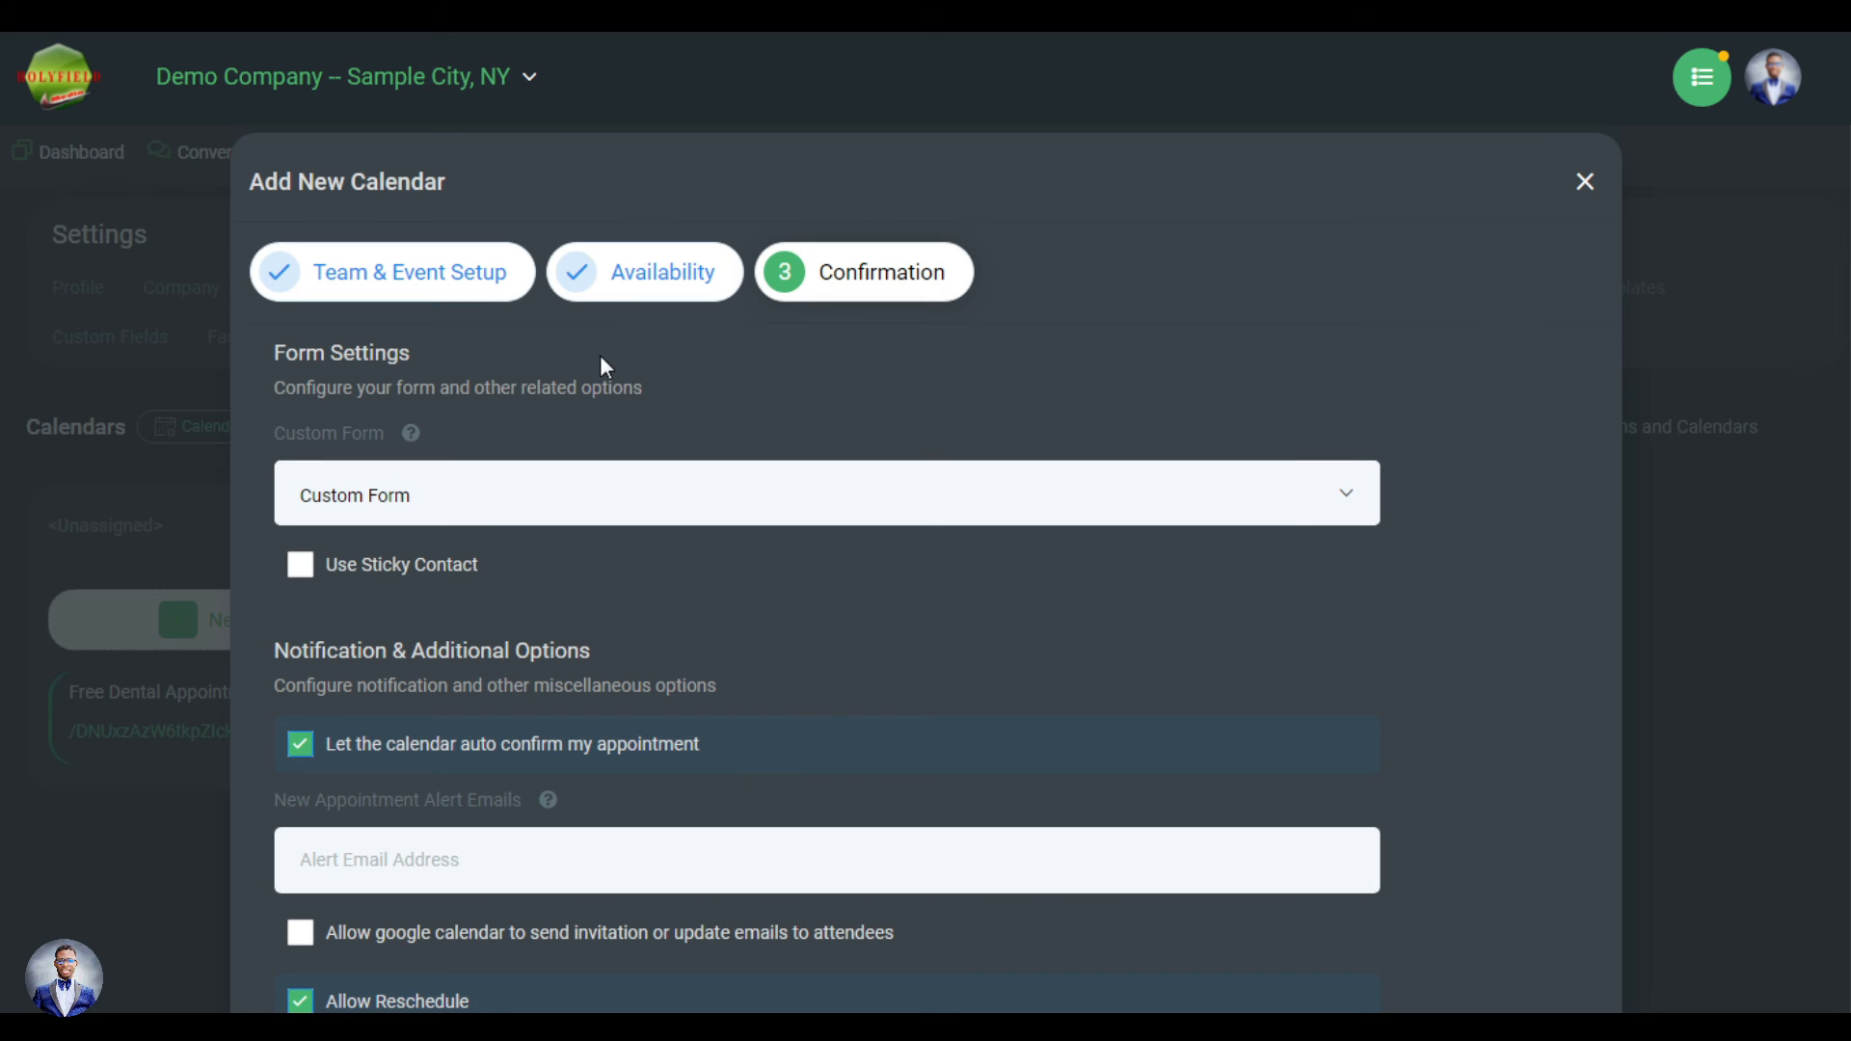
left_click(299, 578)
scroll(445, 628, "down", 1)
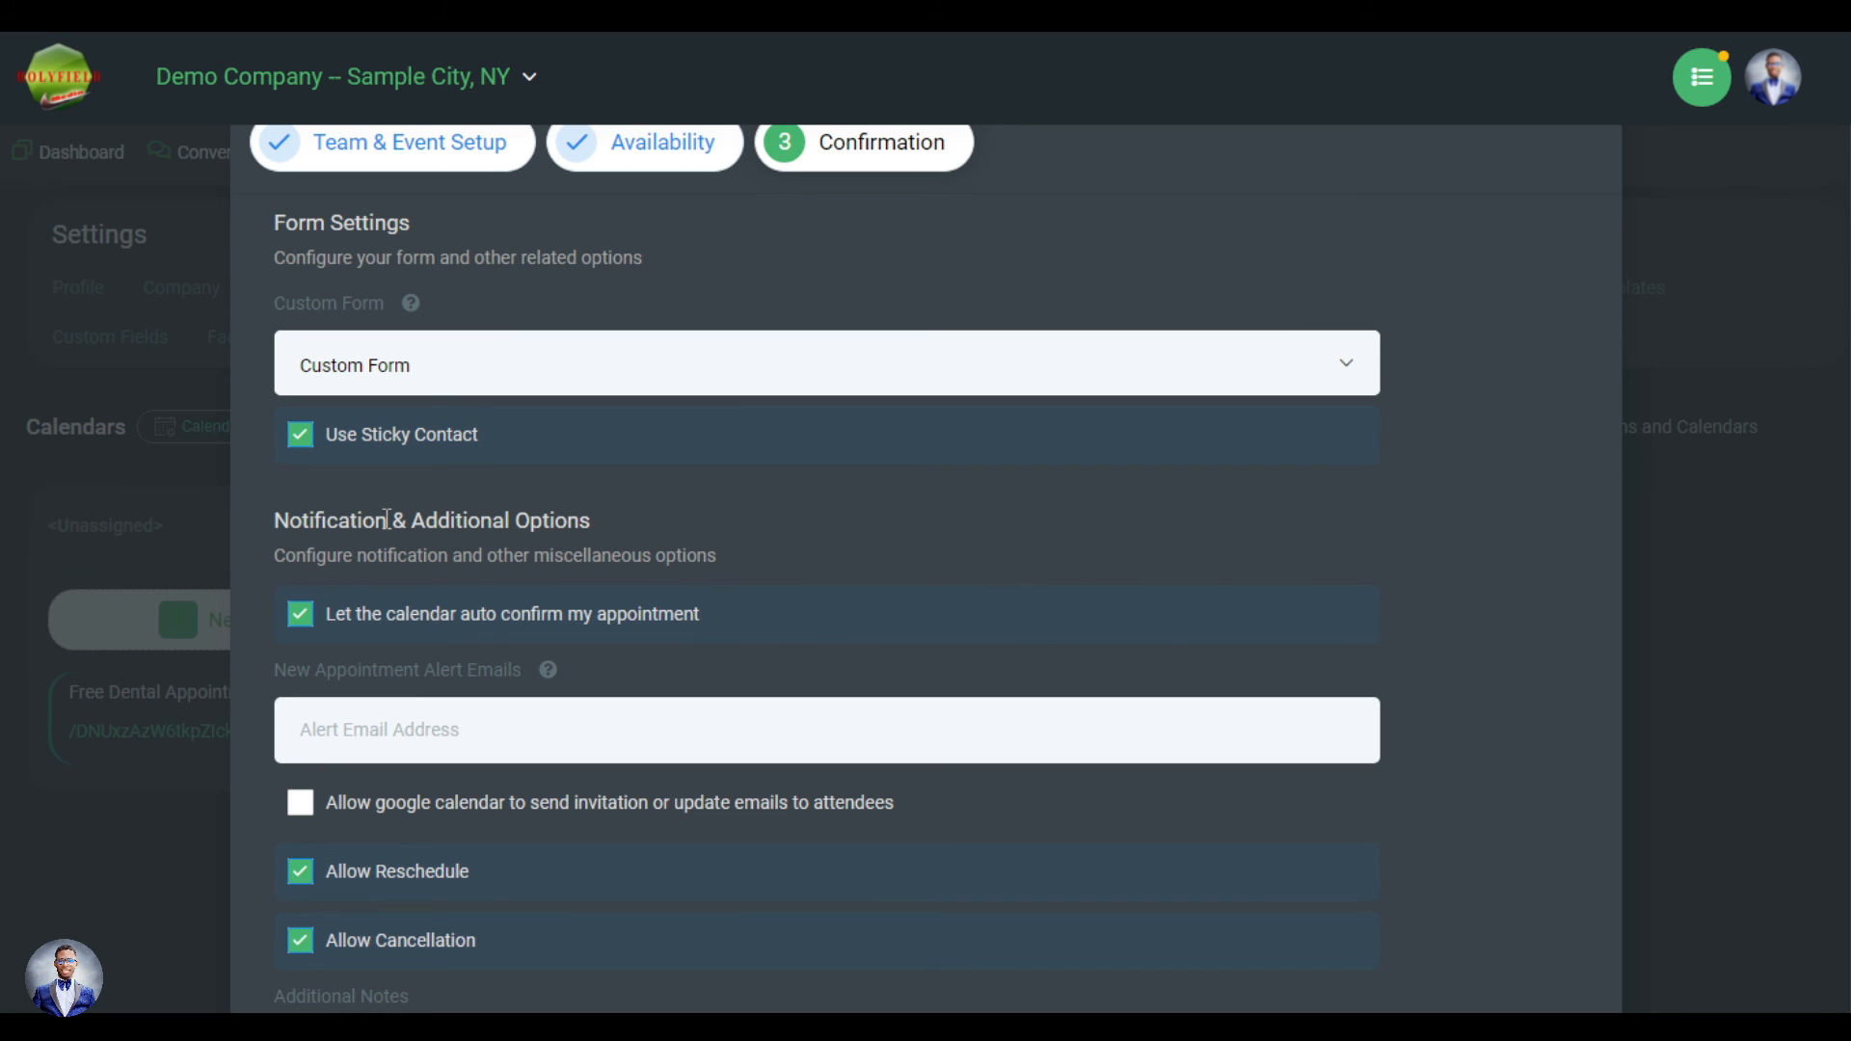
Step: Review the notification, rescheduling, cancellation, notes, Facebook Pixel and custom code options, leaving appointment auto-confirmation enabled
left_click(302, 620)
left_click(311, 620)
scroll(576, 665, "down", 1)
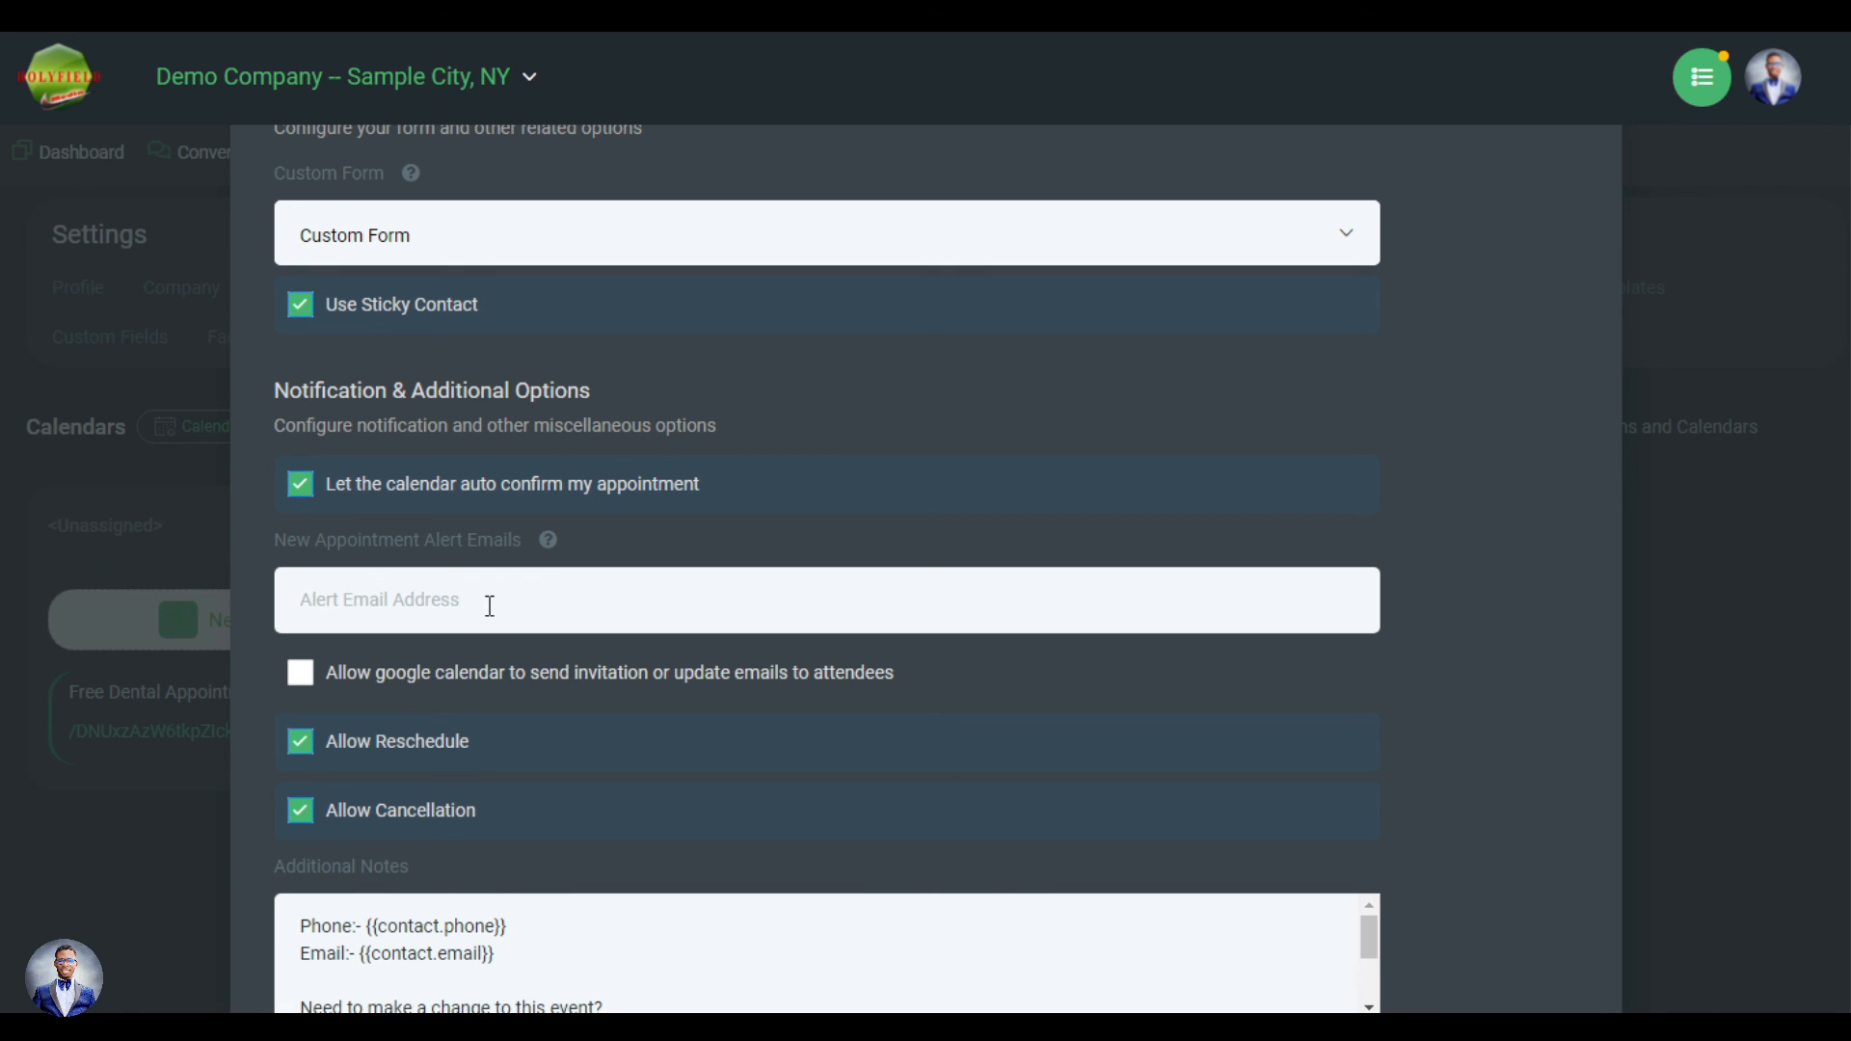
scroll(453, 617, "down", 1)
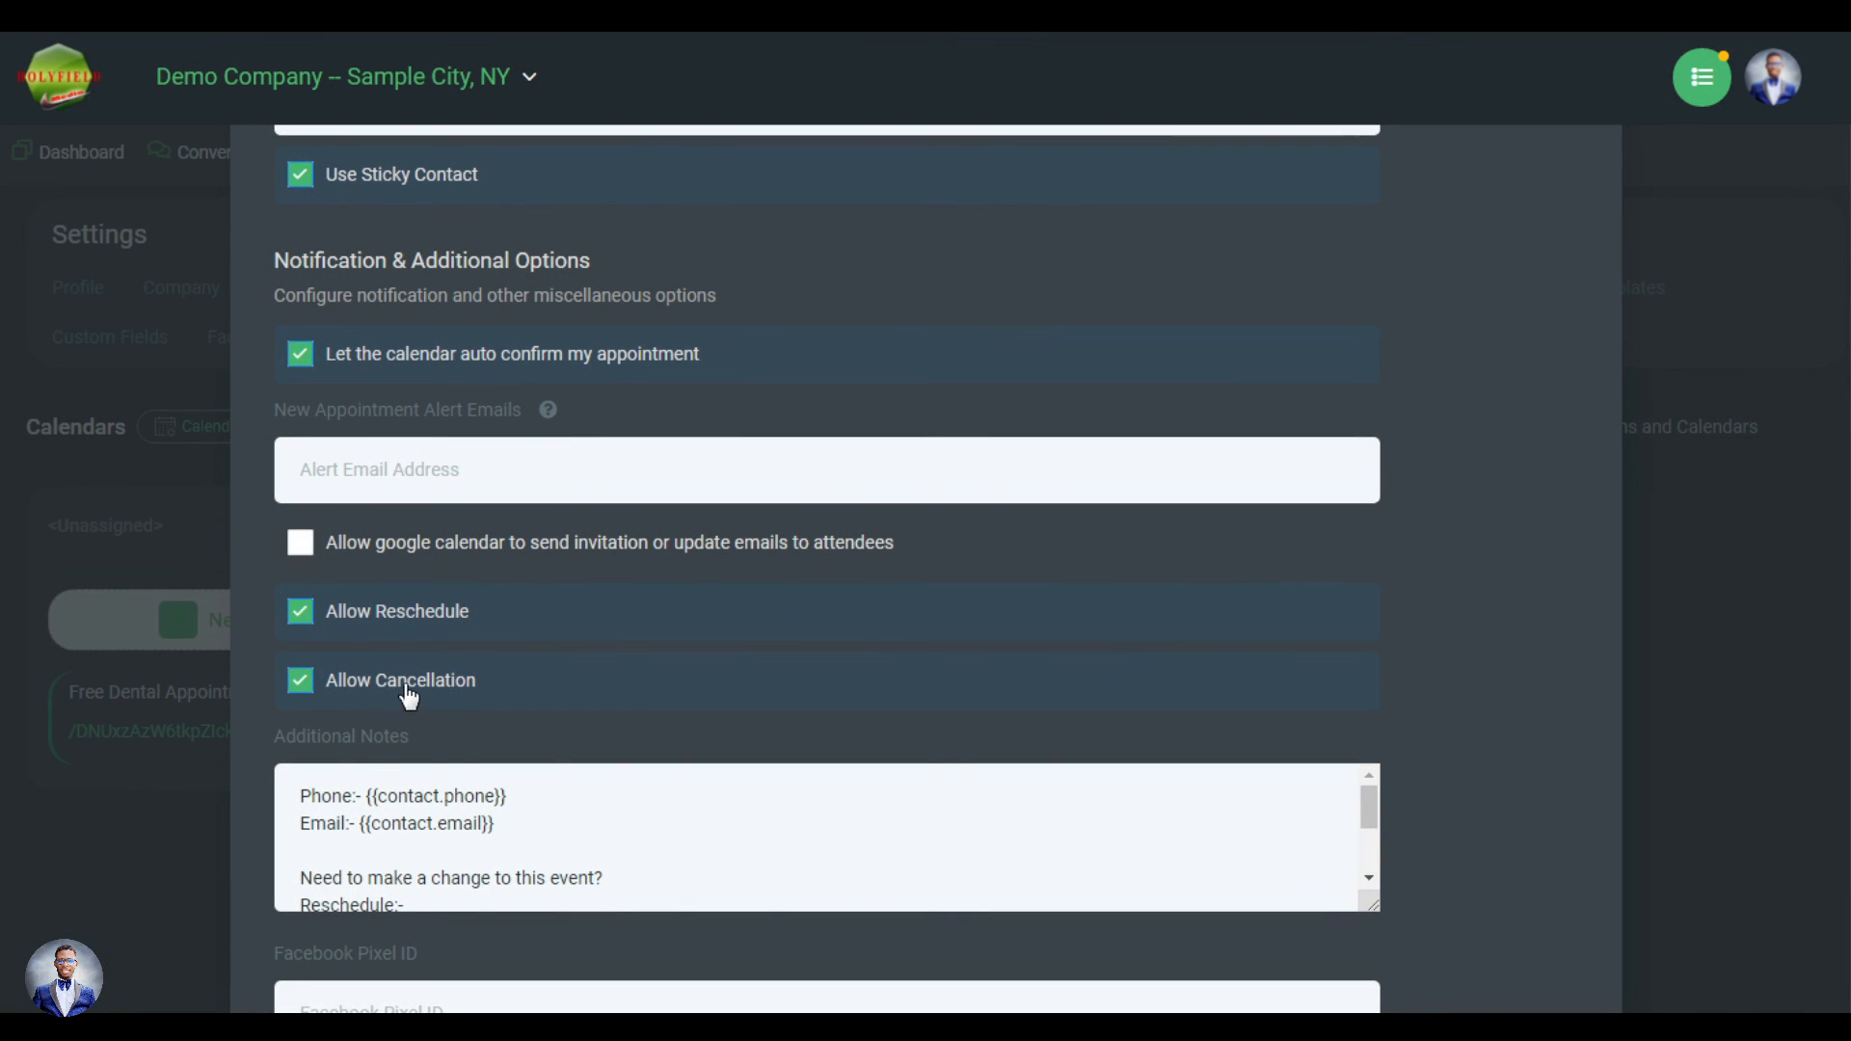
scroll(342, 690, "down", 1)
scroll(347, 688, "down", 3)
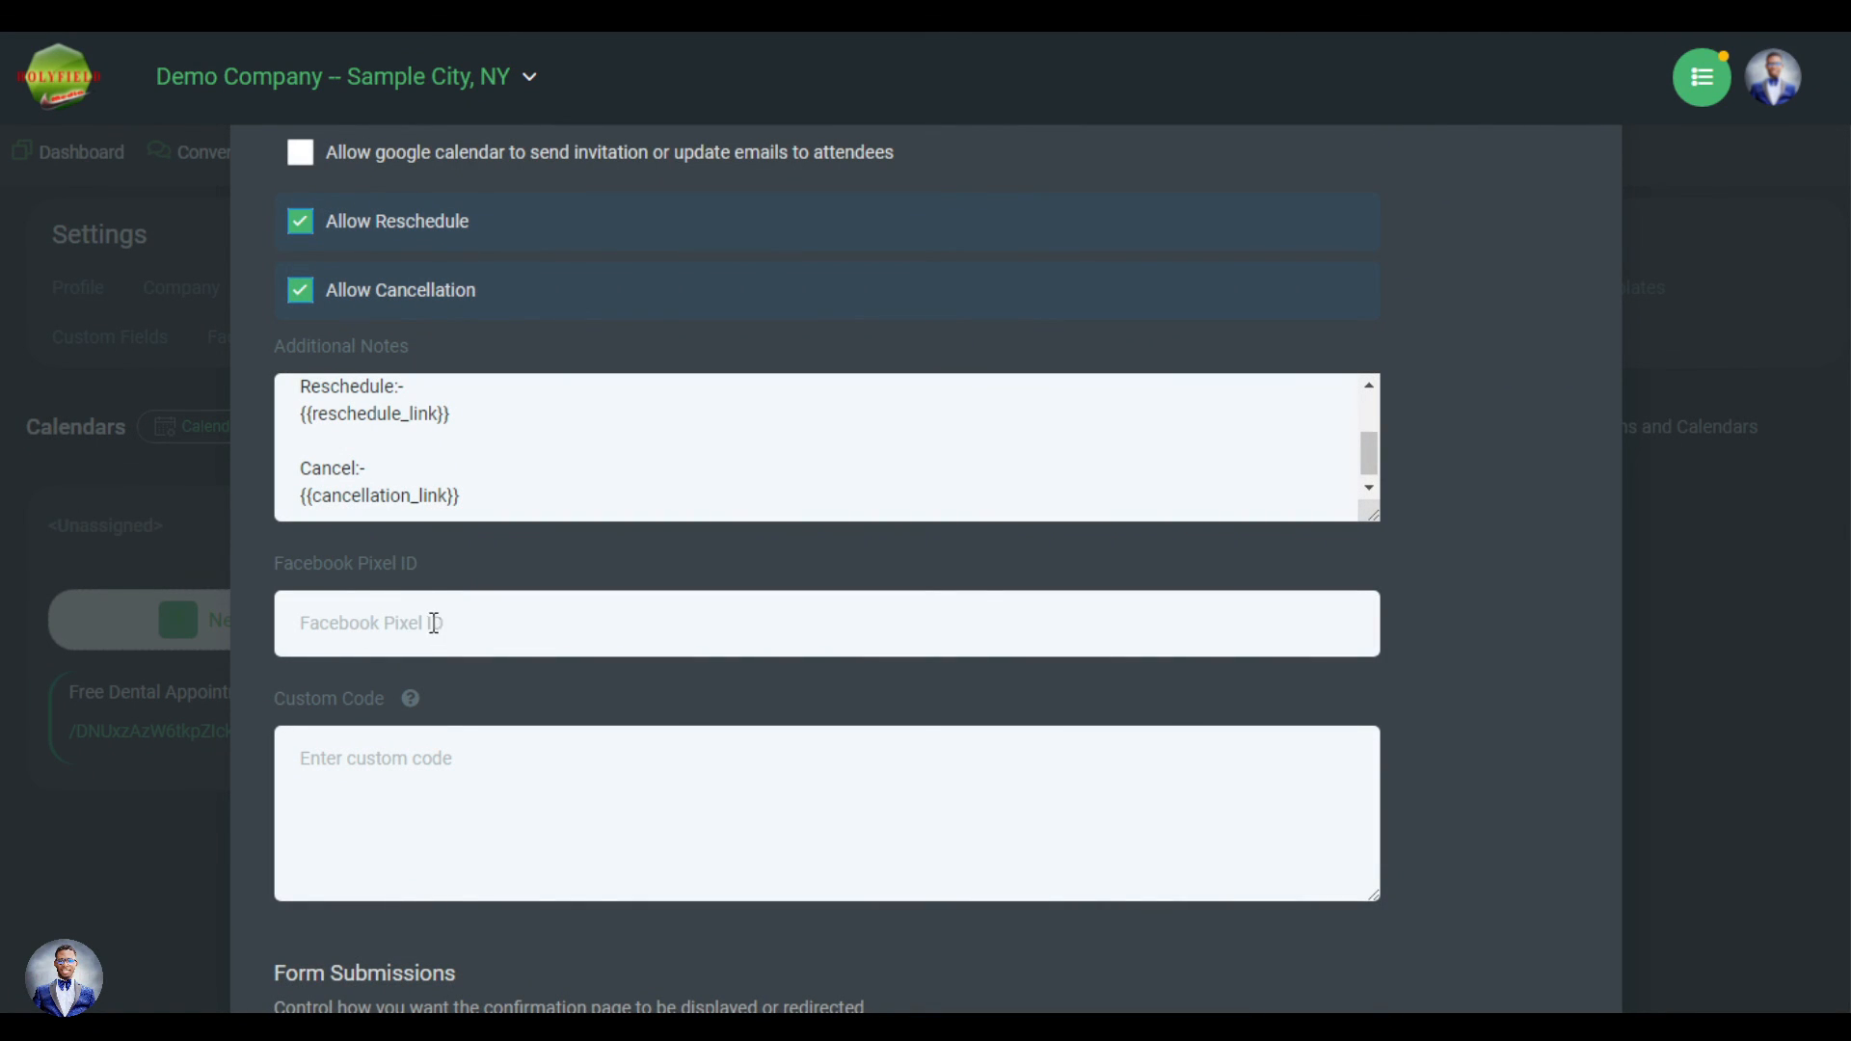
left_click(464, 625)
scroll(376, 718, "down", 3)
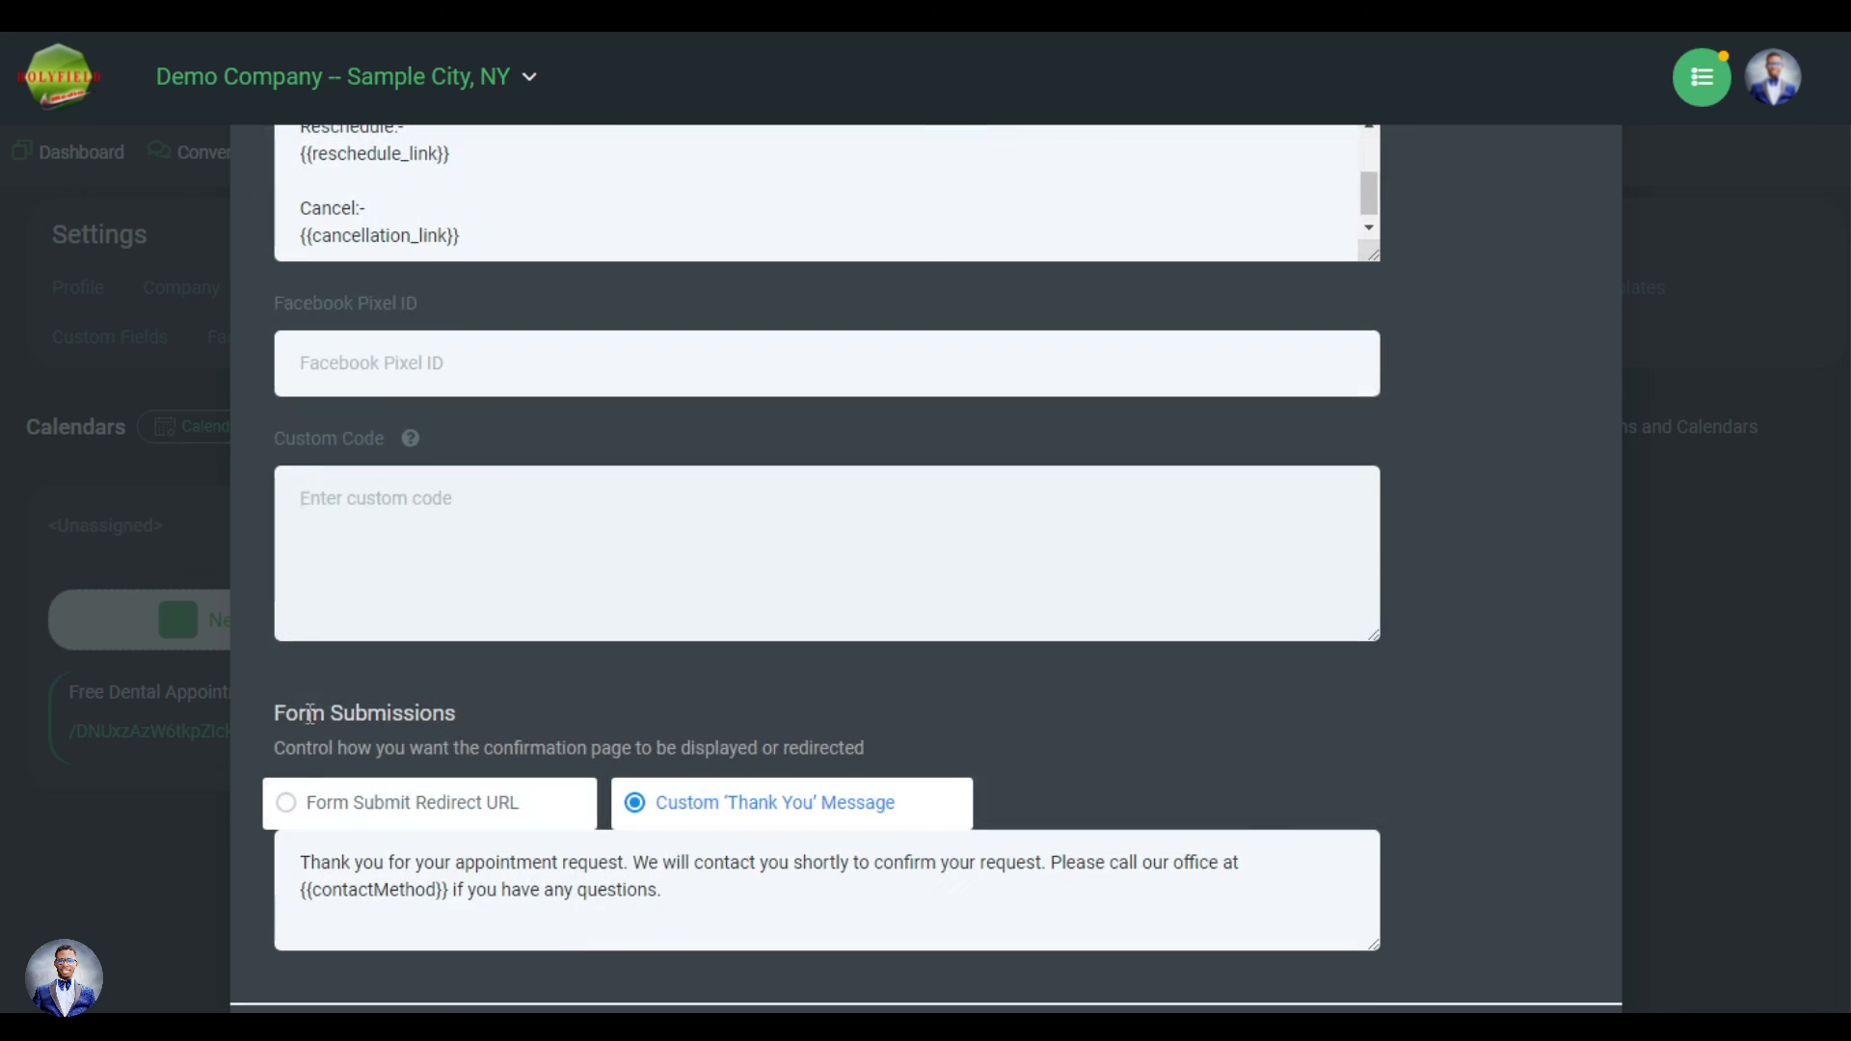
Step: Try the Form Submit Redirect URL option with "http", clear it and return to the Custom 'Thank You' Message
left_click(286, 810)
left_click(365, 861)
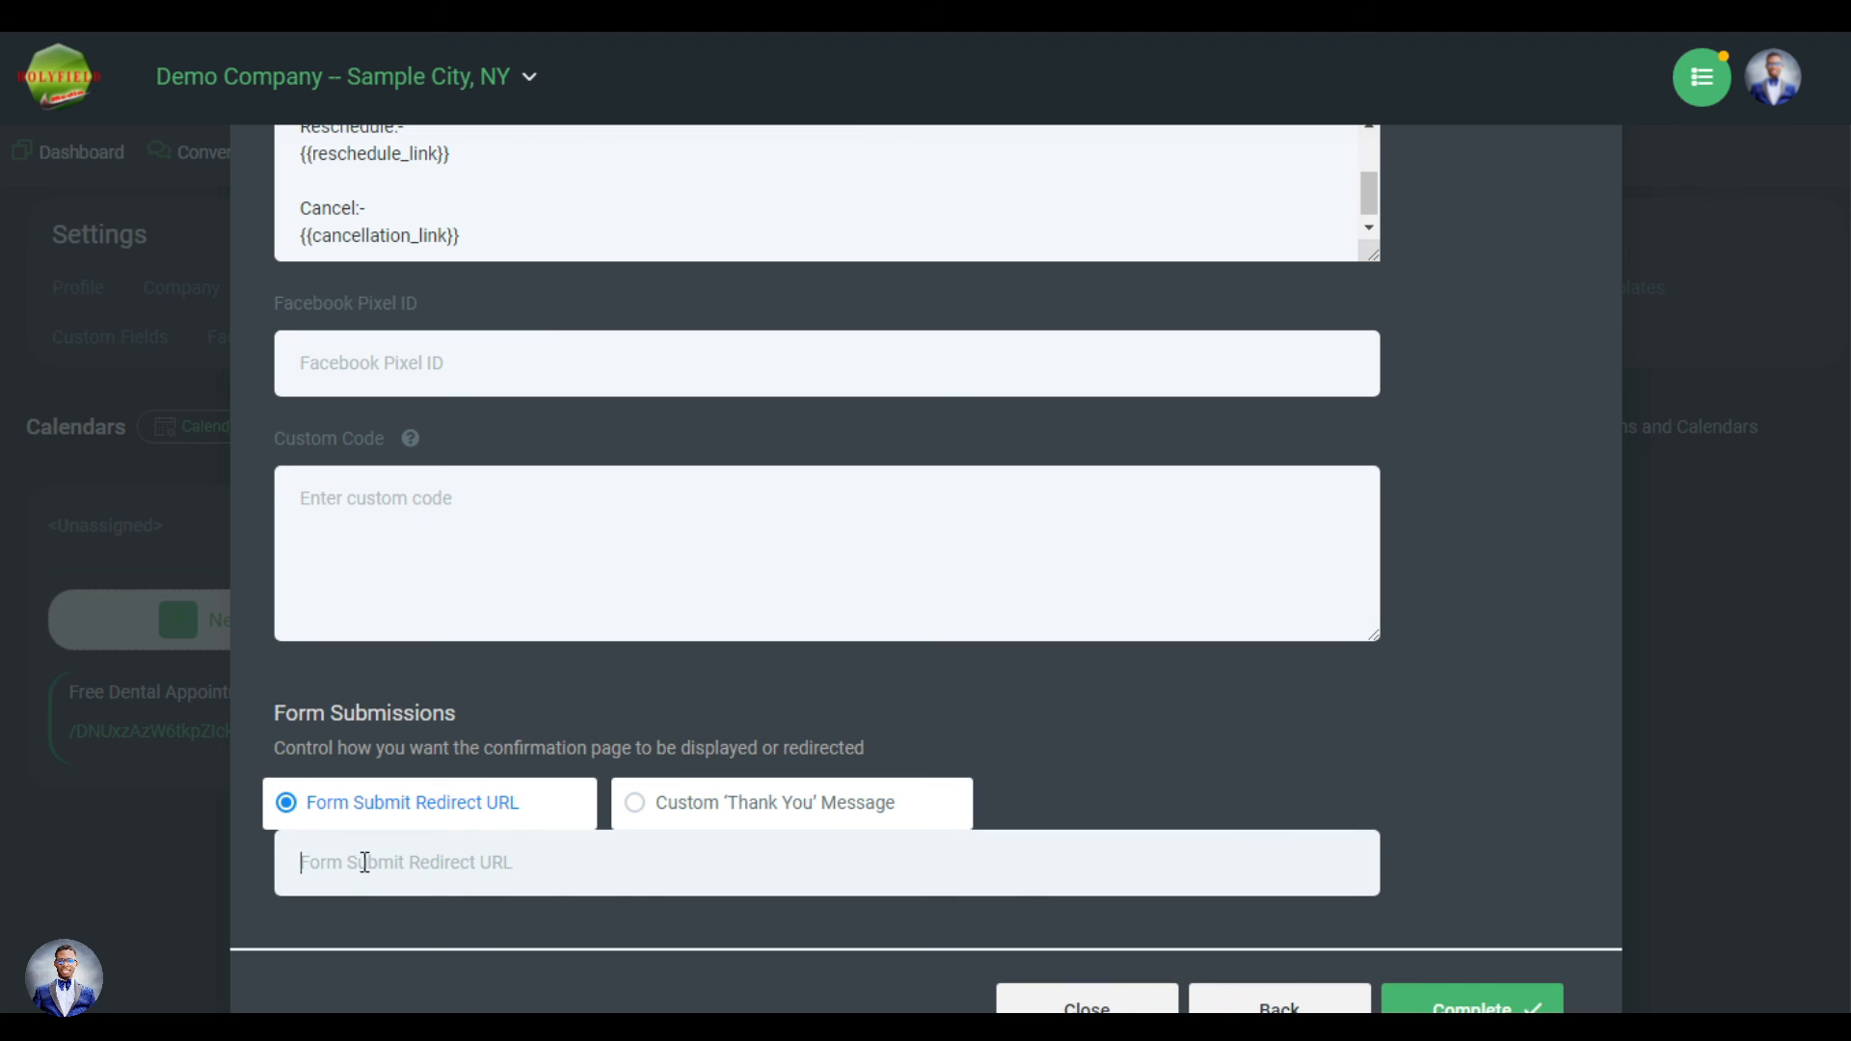
type("http")
key("BackSpace")
key("BackSpace")
key("BackSpace")
key("BackSpace")
left_click(640, 815)
Step: Review the default thank-you message text and complete the calendar setup
left_click_drag(621, 888, 300, 862)
scroll(1118, 762, "down", 2)
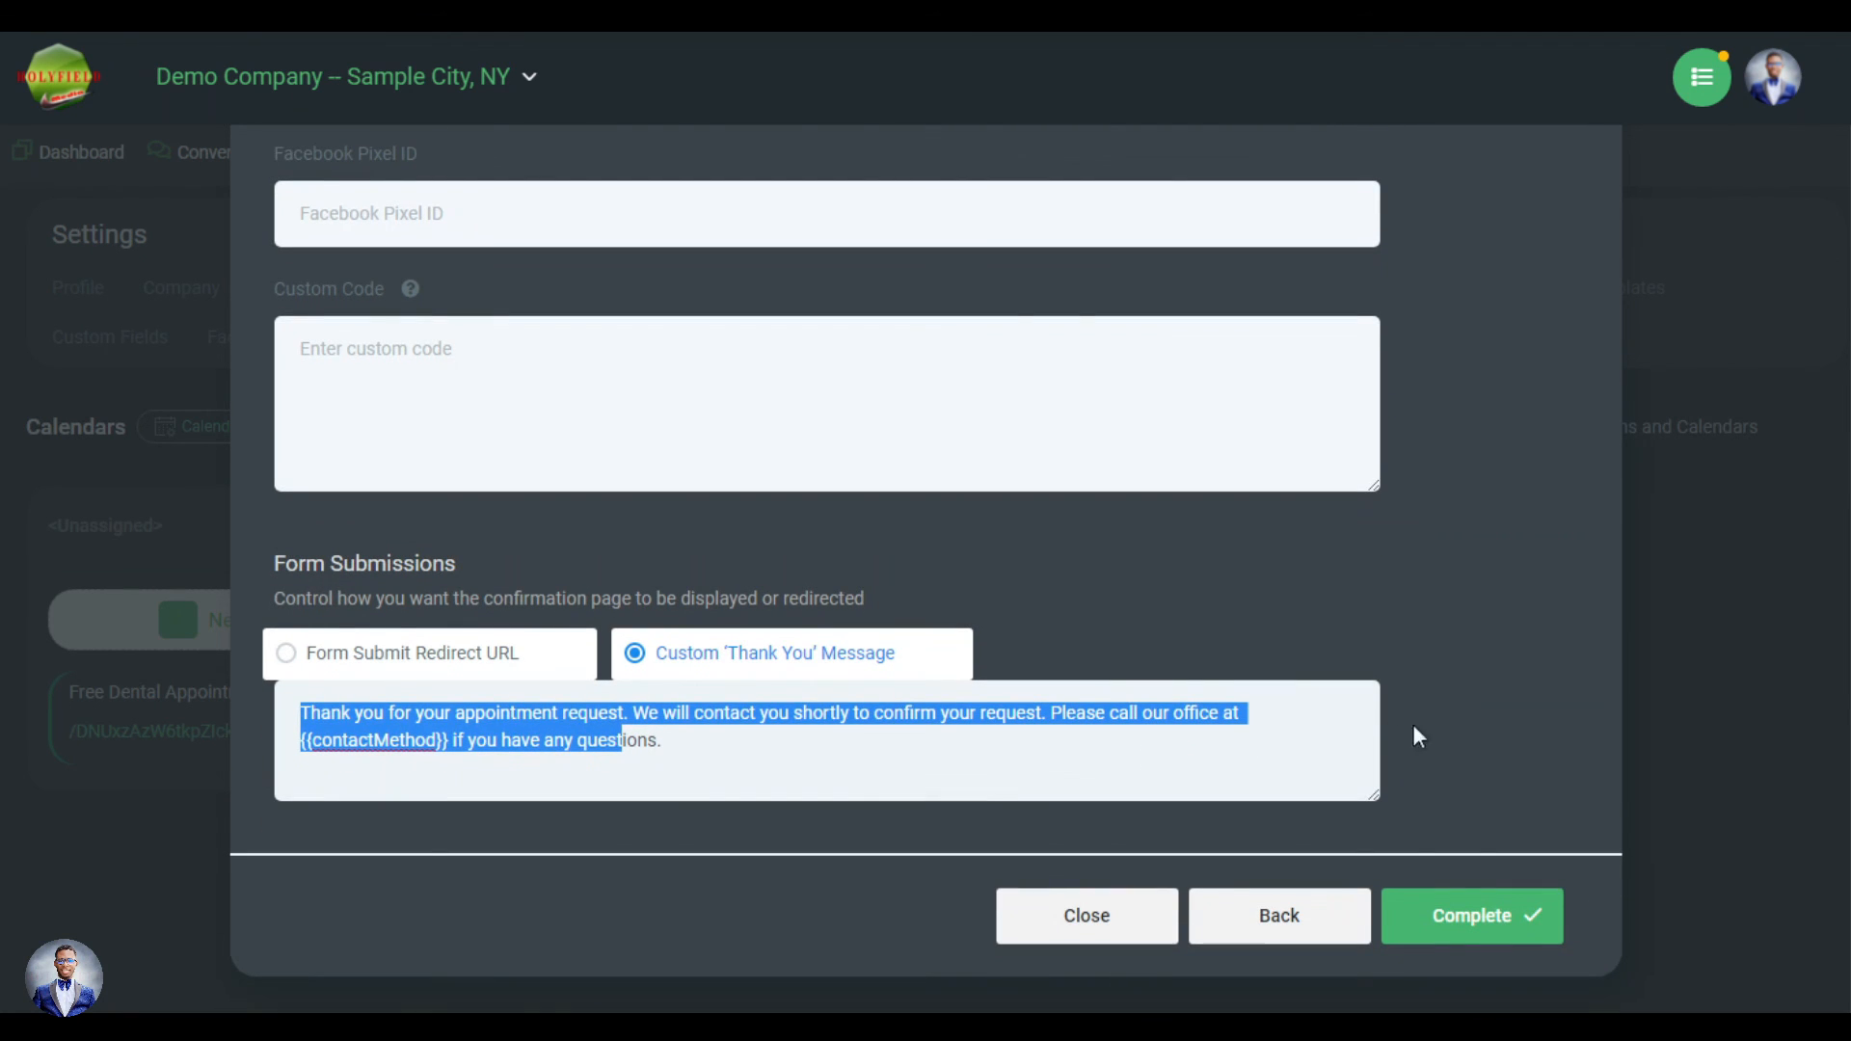
left_click(1452, 918)
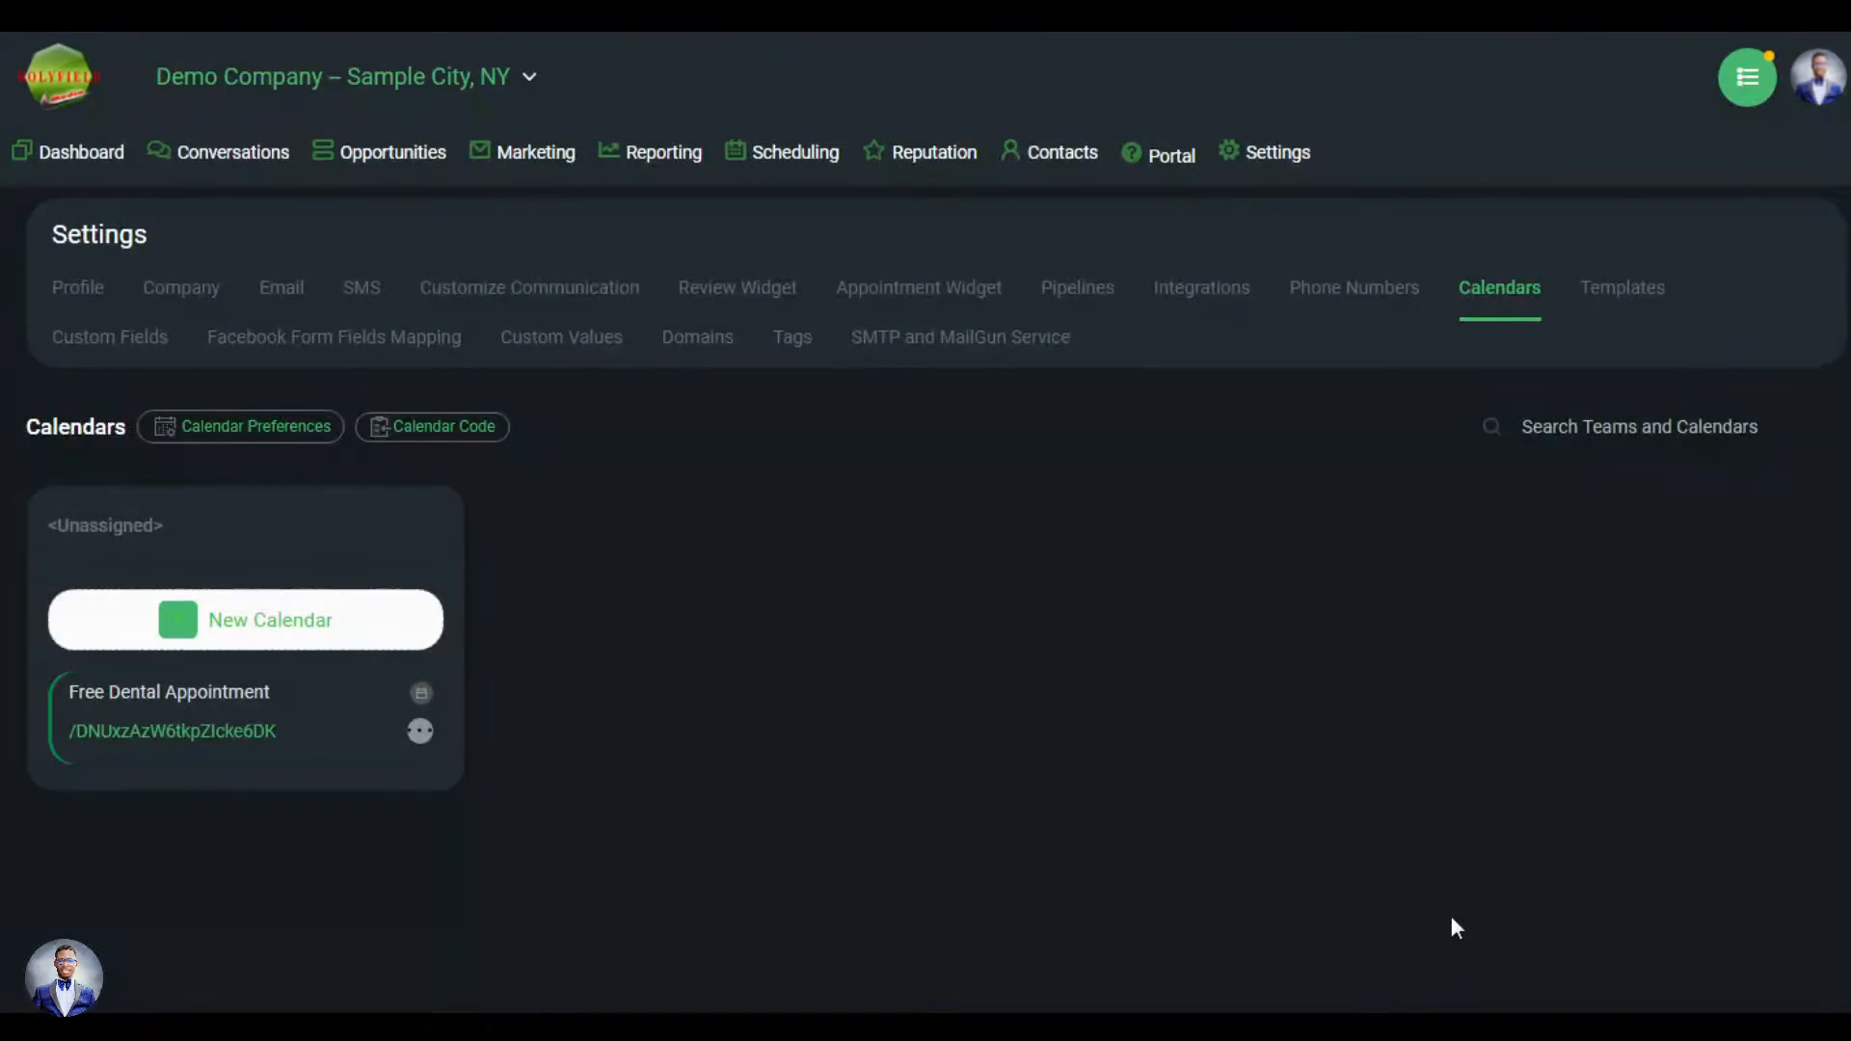